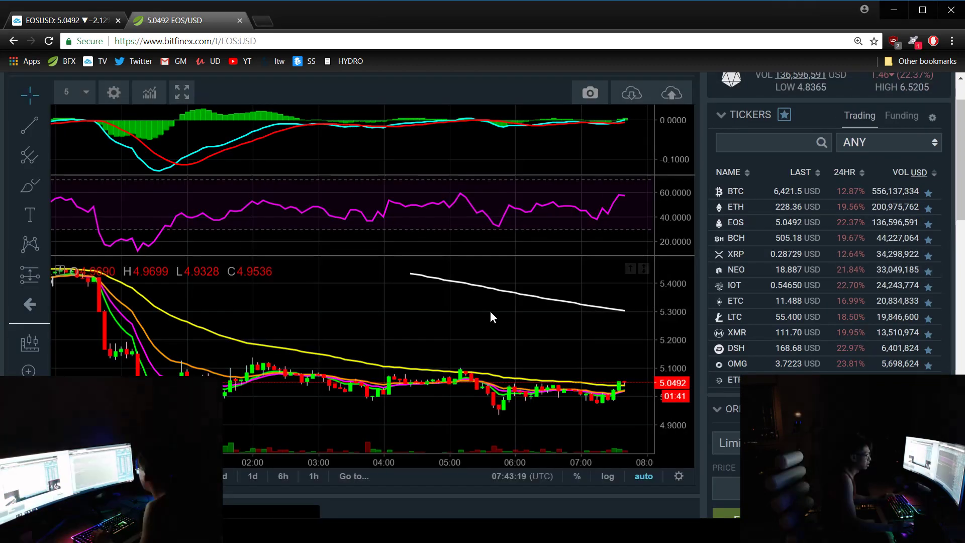
Step: Pan and zoom the EOS/USD chart back to earlier candles and maximize the price pane
{"action": "left_click_drag", "start_coordinate": [411, 321], "coordinate": [307, 317]}
{"action": "scroll", "coordinate": [388, 302], "scroll_direction": "down", "scroll_amount": 4}
{"action": "right_click", "coordinate": [524, 323]}
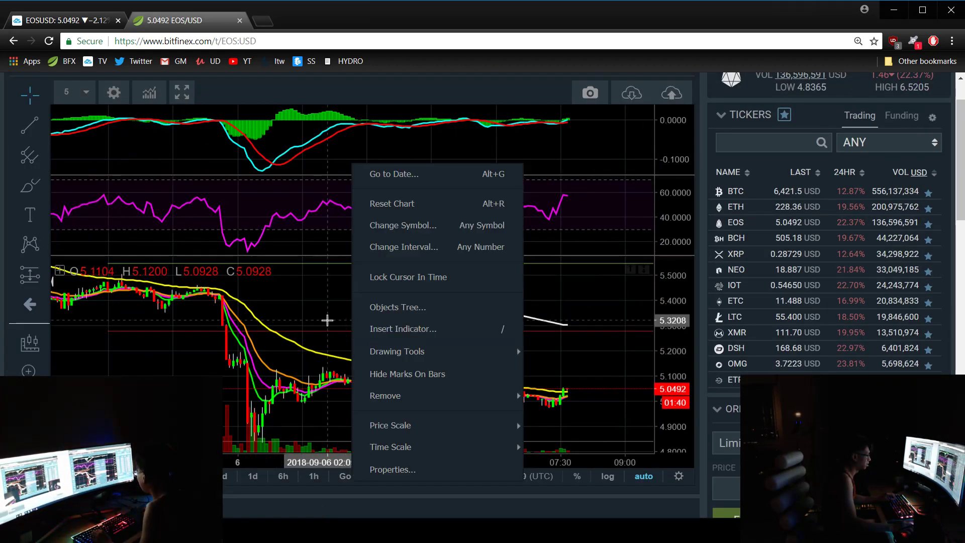
{"action": "left_click", "coordinate": [327, 320]}
{"action": "scroll", "coordinate": [436, 308], "scroll_direction": "down", "scroll_amount": 8}
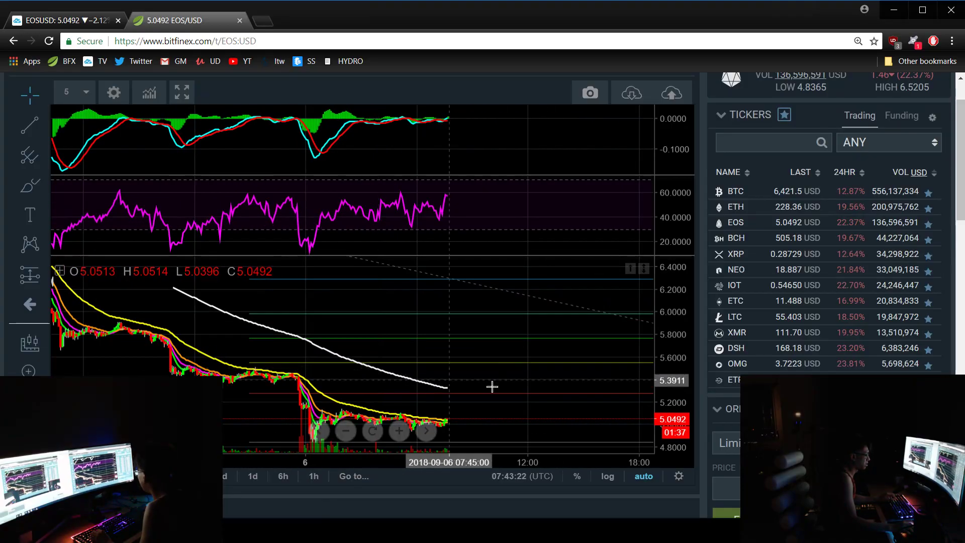
{"action": "double_click", "coordinate": [512, 407]}
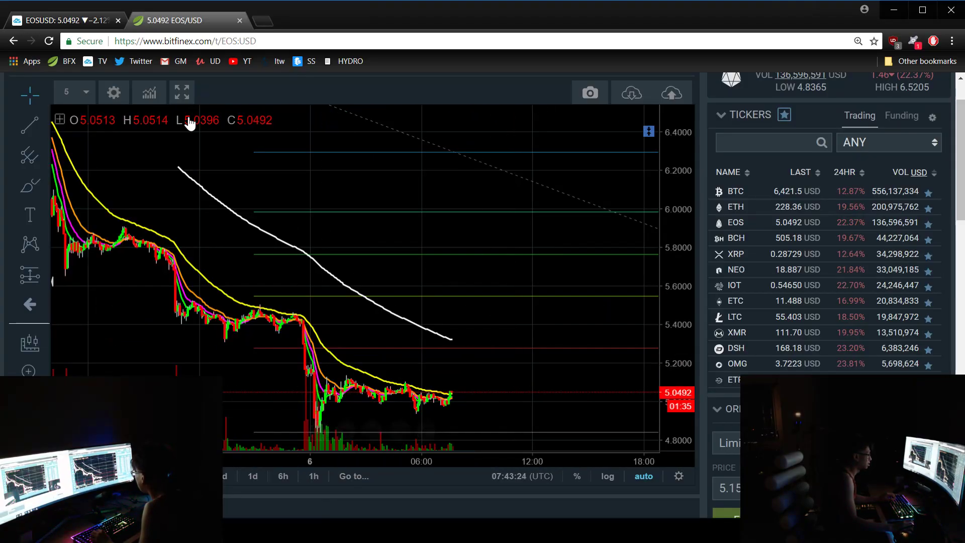
Step: Switch the chart to 1h candles and pan toward the latest candles
{"action": "left_click", "coordinate": [133, 210]}
{"action": "right_click", "coordinate": [418, 263]}
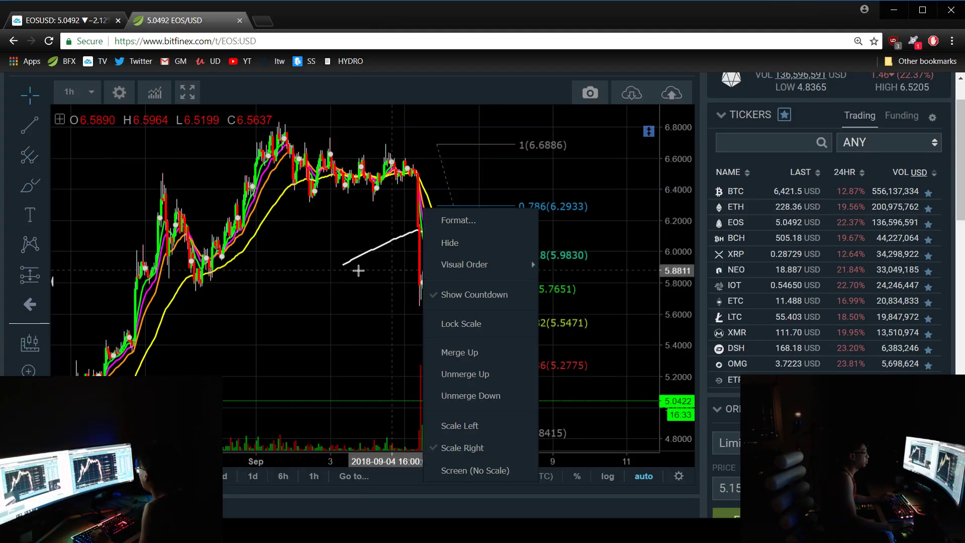
{"action": "left_click", "coordinate": [336, 327]}
{"action": "right_click", "coordinate": [314, 339]}
{"action": "left_click_drag", "start_coordinate": [221, 349], "coordinate": [317, 347]}
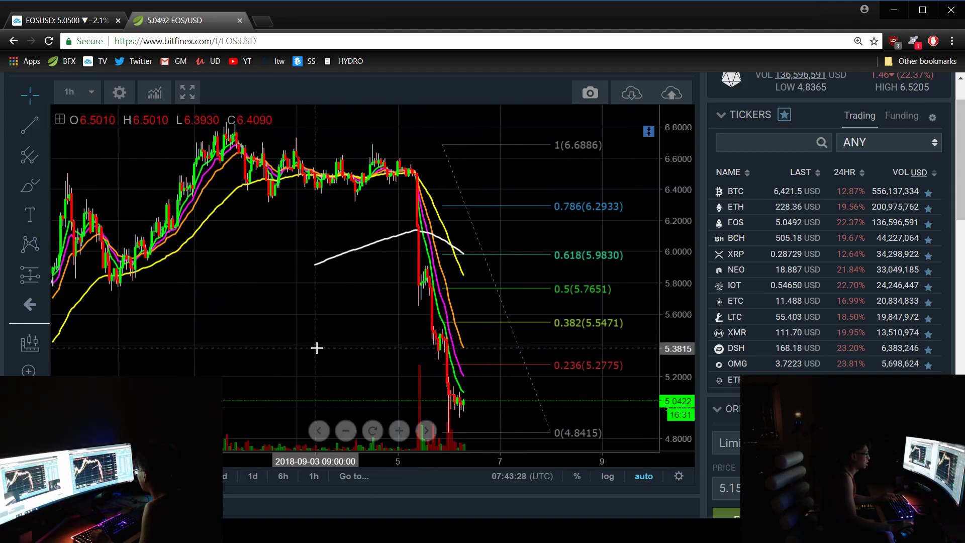
{"action": "scroll", "coordinate": [314, 347], "scroll_direction": "up", "scroll_amount": 3}
{"action": "left_click_drag", "start_coordinate": [195, 345], "coordinate": [249, 344]}
{"action": "scroll", "coordinate": [250, 345], "scroll_direction": "up", "scroll_amount": 2}
Step: Reframe the chart so the whole price drop and its Fibonacci labels show fully
{"action": "right_click", "coordinate": [254, 349]}
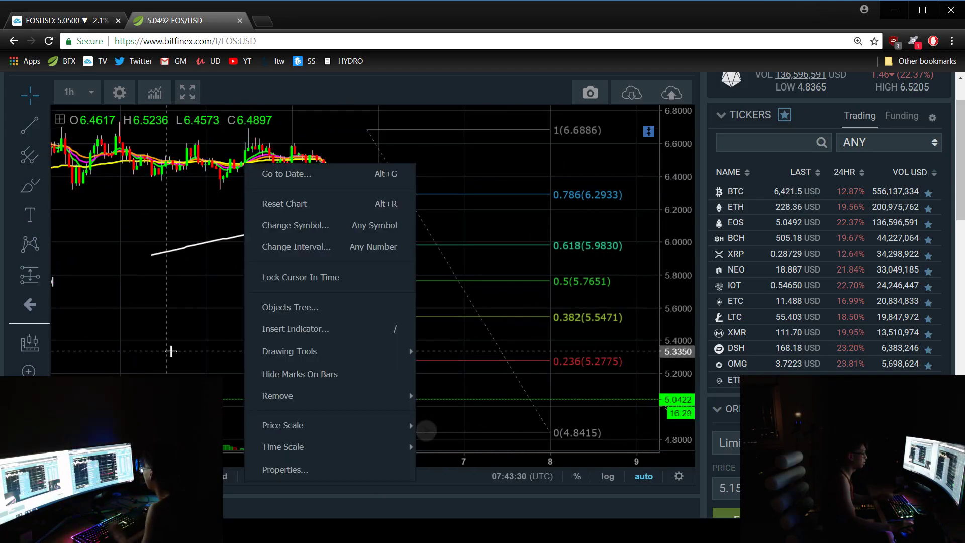
{"action": "left_click_drag", "start_coordinate": [176, 351], "coordinate": [256, 351]}
{"action": "scroll", "coordinate": [270, 350], "scroll_direction": "down", "scroll_amount": 5}
{"action": "scroll", "coordinate": [269, 349], "scroll_direction": "down", "scroll_amount": 5}
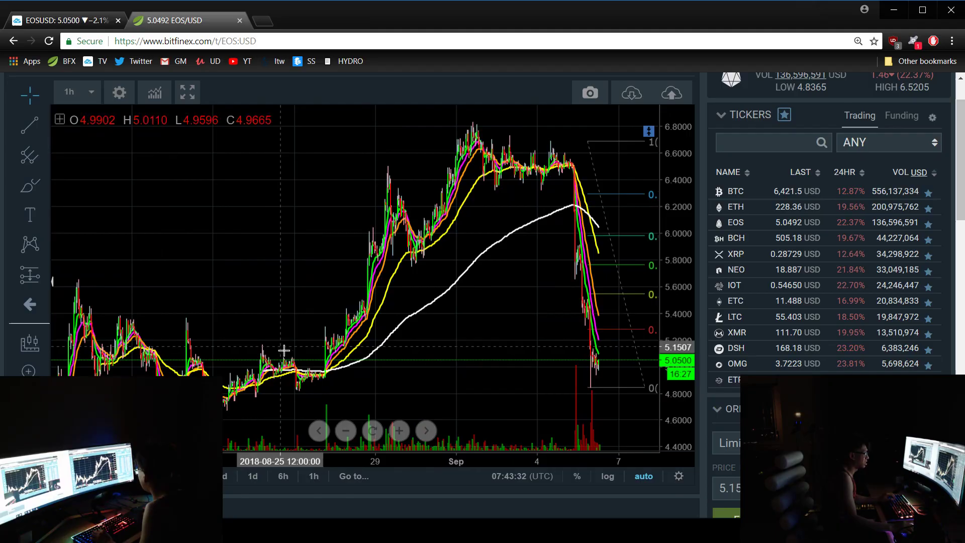
{"action": "left_click_drag", "start_coordinate": [443, 393], "coordinate": [334, 385]}
{"action": "scroll", "coordinate": [336, 384], "scroll_direction": "up", "scroll_amount": 9}
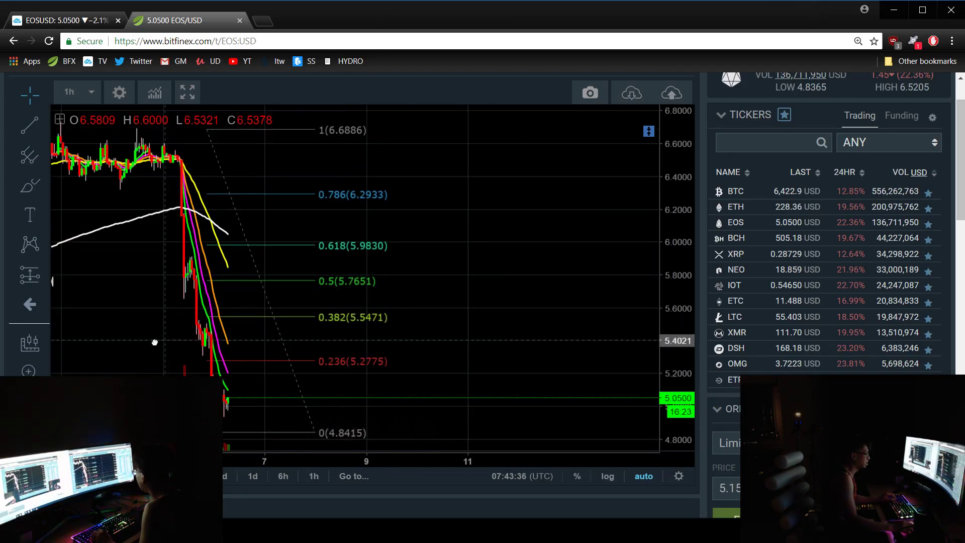
{"action": "left_click_drag", "start_coordinate": [156, 340], "coordinate": [235, 347]}
{"action": "scroll", "coordinate": [749, 397], "scroll_direction": "down", "scroll_amount": 6}
Step: Take the 5.0500 bid as the order price and focus the EOS amount field
{"action": "scroll", "coordinate": [208, 242], "scroll_direction": "down", "scroll_amount": 5}
{"action": "left_click", "coordinate": [208, 242]}
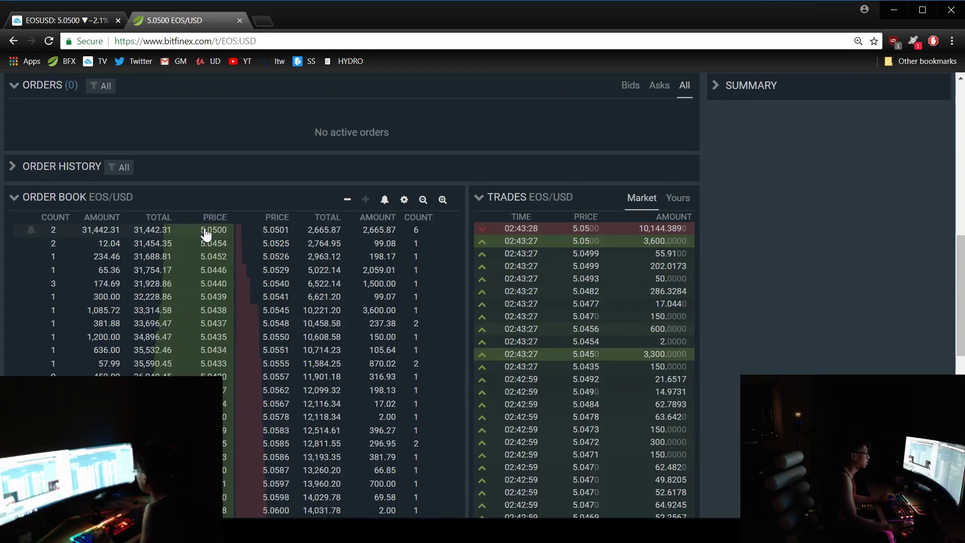
{"action": "scroll", "coordinate": [208, 242], "scroll_direction": "up", "scroll_amount": 6}
{"action": "left_click", "coordinate": [883, 201]}
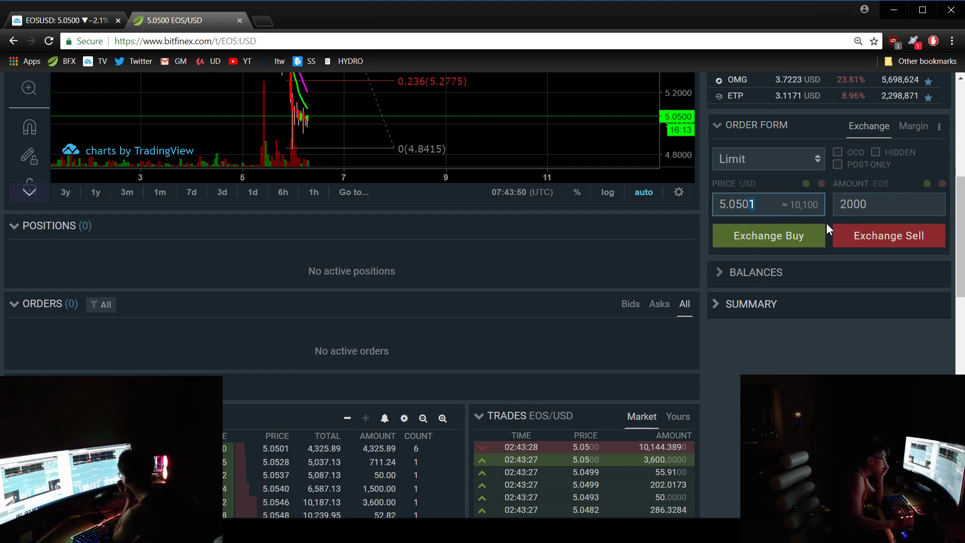
Step: Switch the order form to Margin and place the 2,000 EOS margin buy at 5.0500
{"action": "left_click", "coordinate": [756, 236]}
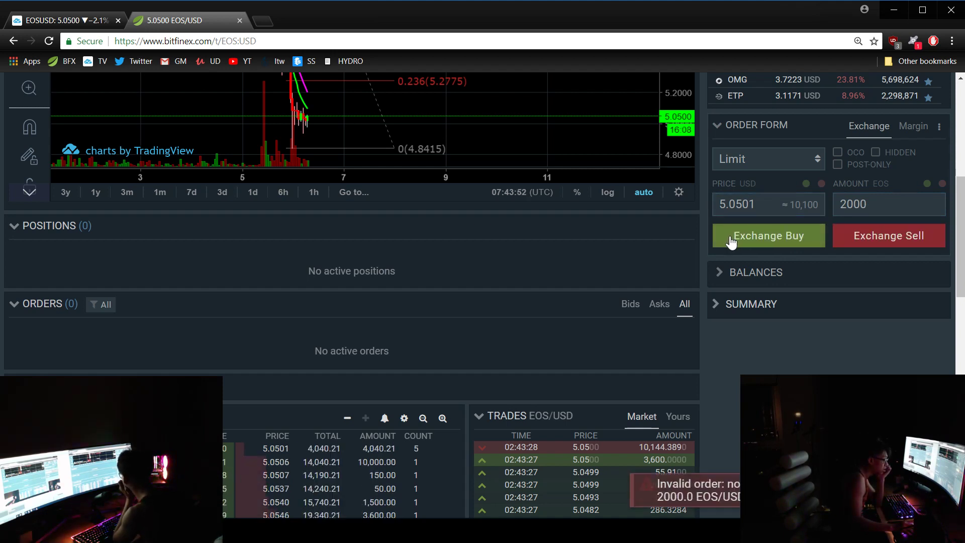
{"action": "left_click", "coordinate": [910, 128]}
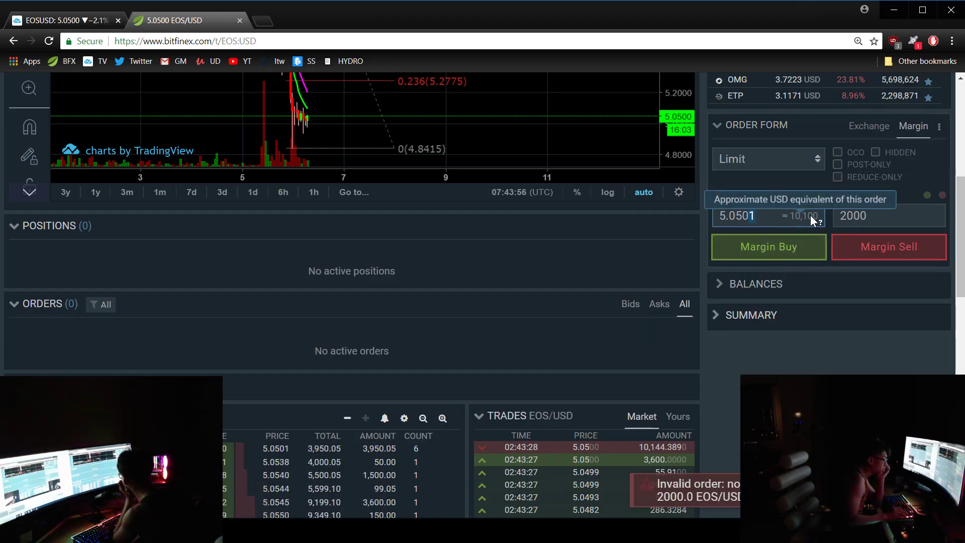
{"action": "type", "text": "0"}
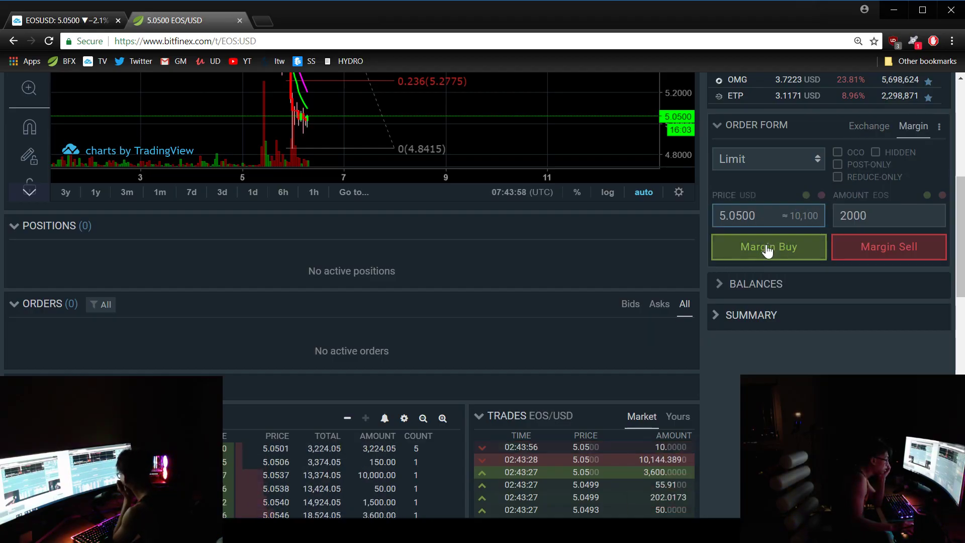
{"action": "left_click", "coordinate": [767, 252]}
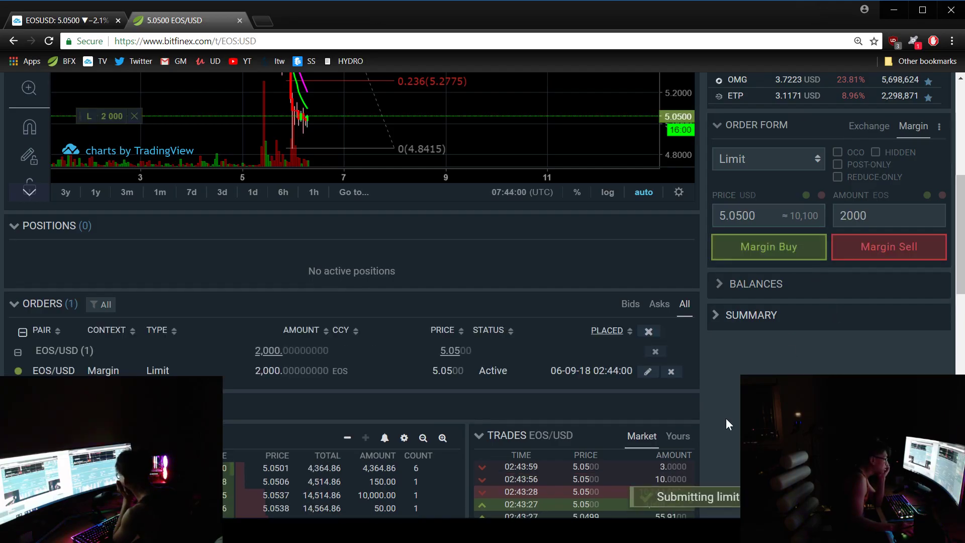
Step: In TradingView, close the alerts list and pan the IOTUSD and EOSUSD charts
{"action": "left_click", "coordinate": [93, 22]}
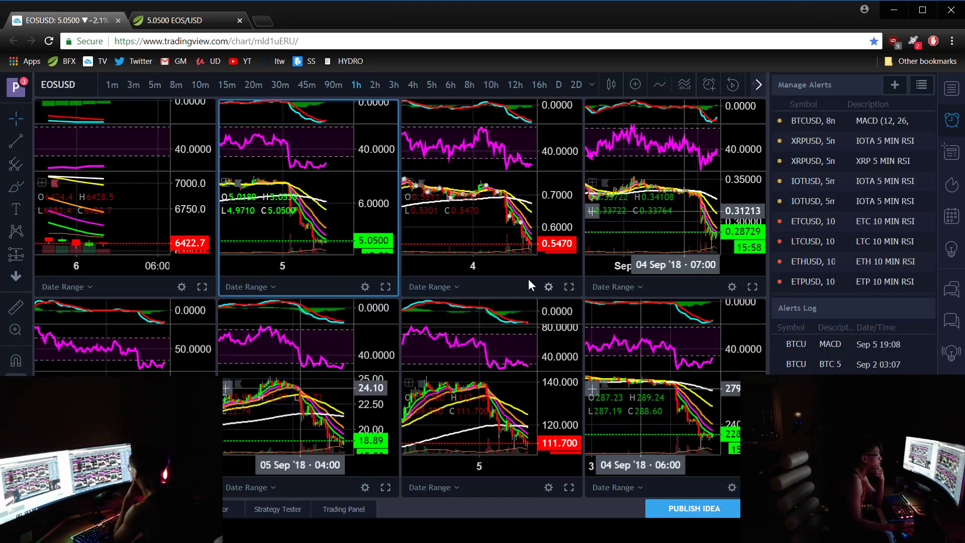
{"action": "right_click", "coordinate": [502, 238]}
{"action": "left_click", "coordinate": [457, 224]}
{"action": "left_click", "coordinate": [952, 120]}
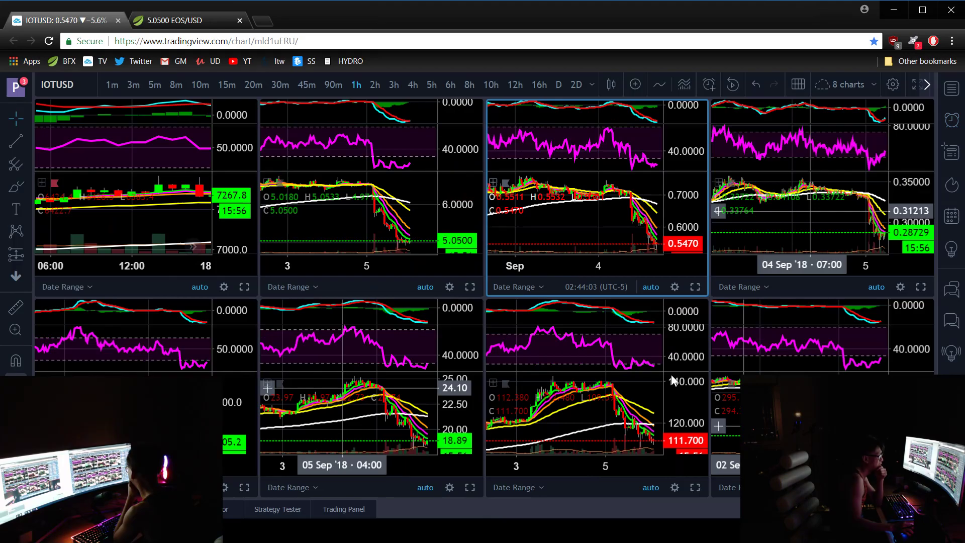
{"action": "scroll", "coordinate": [569, 233], "scroll_direction": "up", "scroll_amount": 2}
{"action": "right_click", "coordinate": [573, 233]}
{"action": "left_click_drag", "start_coordinate": [557, 233], "coordinate": [546, 233]}
{"action": "scroll", "coordinate": [546, 233], "scroll_direction": "up", "scroll_amount": 3}
{"action": "right_click", "coordinate": [383, 220]}
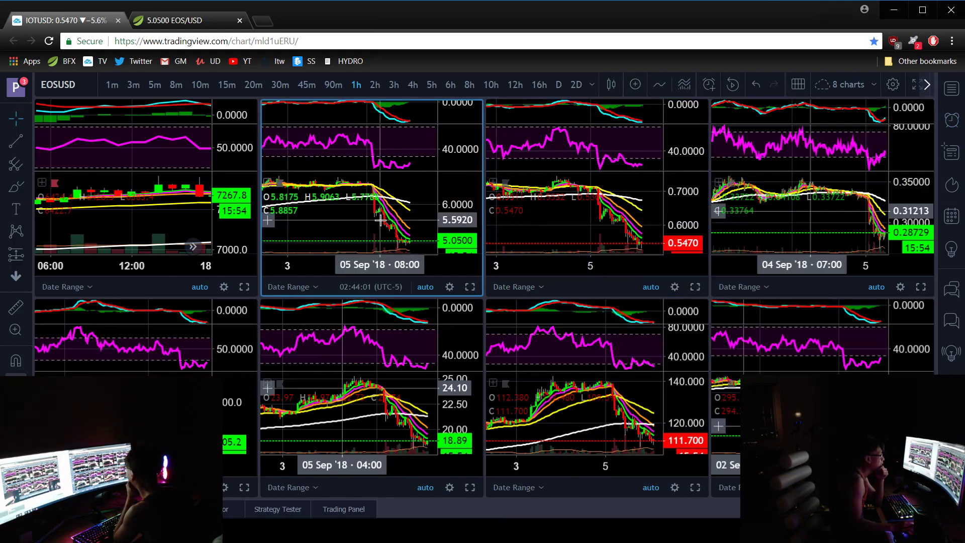
{"action": "left_click_drag", "start_coordinate": [340, 218], "coordinate": [298, 219]}
{"action": "scroll", "coordinate": [355, 217], "scroll_direction": "up", "scroll_amount": 7}
{"action": "right_click", "coordinate": [351, 220]}
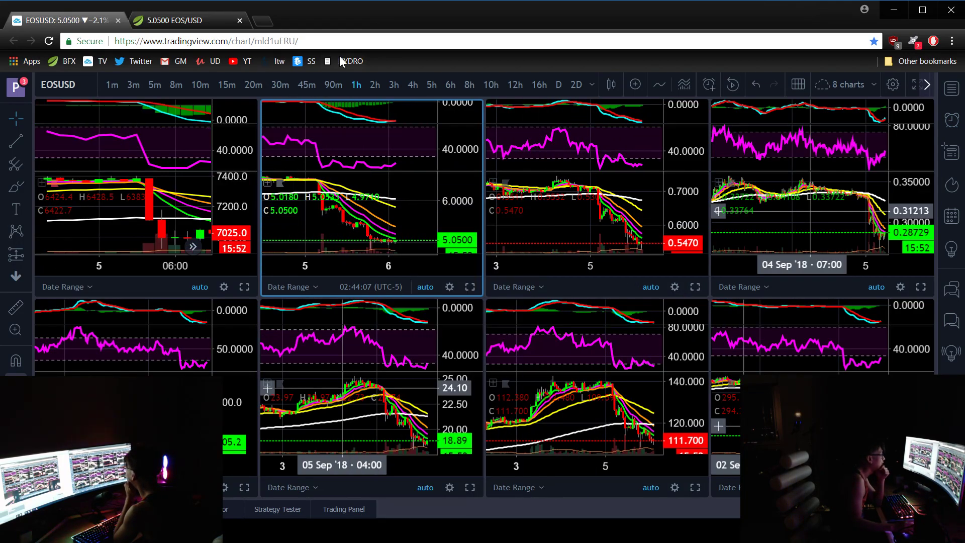
Step: Set the charts to 90-minute candles, activate NEOUSD, and glance back at Bitfinex
{"action": "left_click", "coordinate": [333, 85]}
{"action": "right_click", "coordinate": [348, 211]}
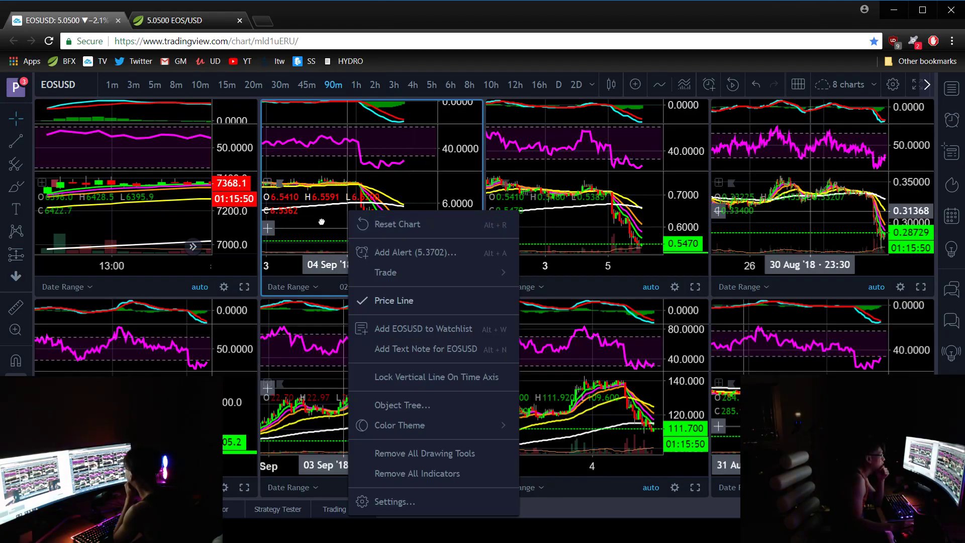
{"action": "left_click", "coordinate": [358, 220]}
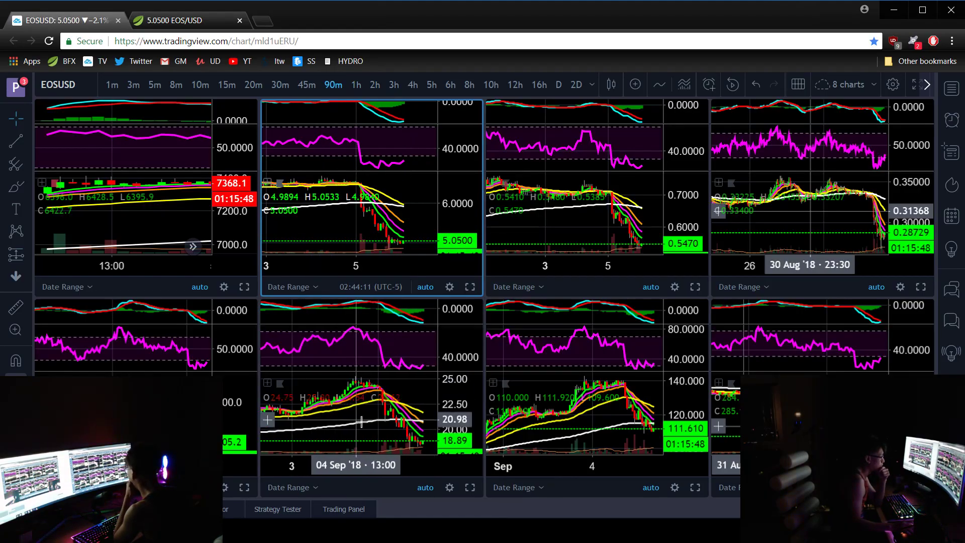
{"action": "left_click", "coordinate": [381, 439]}
{"action": "left_click_drag", "start_coordinate": [380, 435], "coordinate": [342, 432]}
{"action": "left_click", "coordinate": [146, 22]}
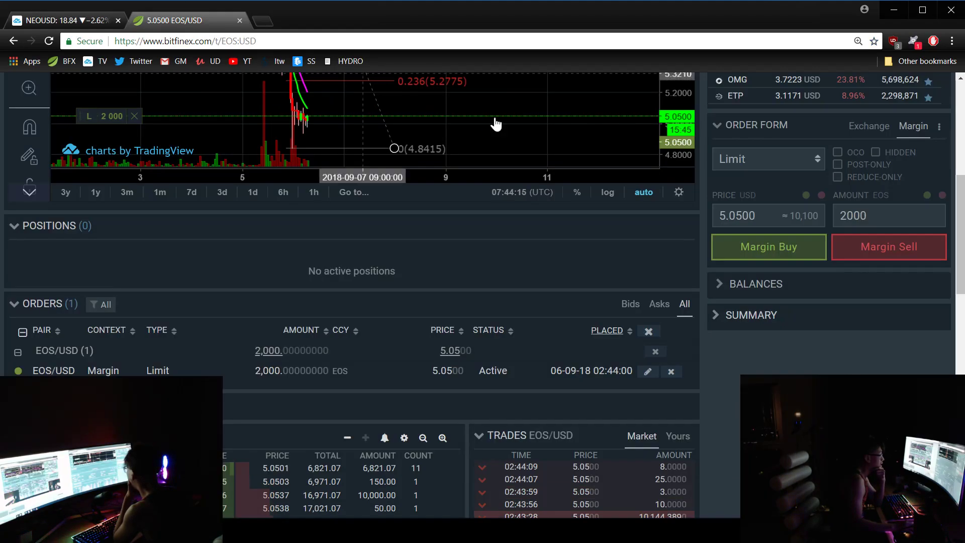
{"action": "scroll", "coordinate": [483, 296], "scroll_direction": "up", "scroll_amount": 7}
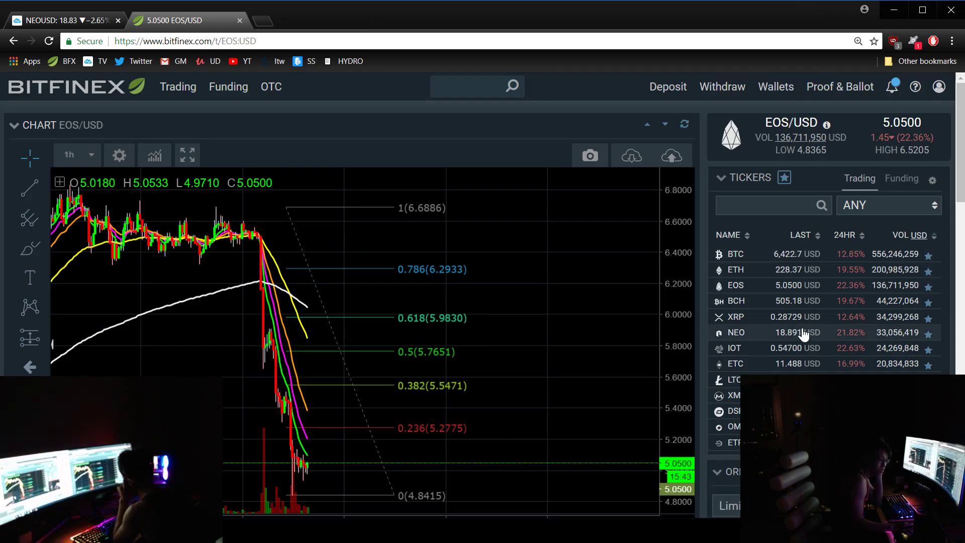
{"action": "left_click", "coordinate": [55, 20]}
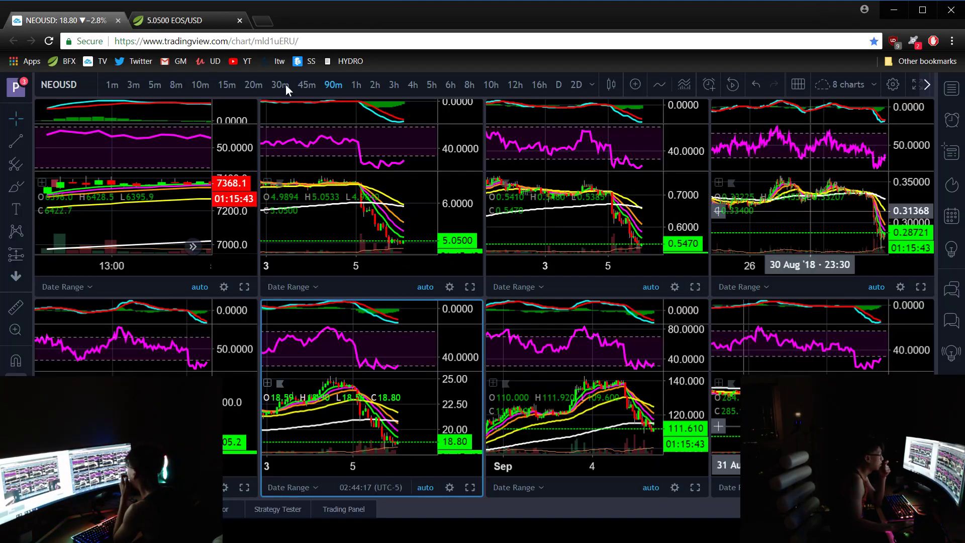
Step: Pan and zoom the XMRUSD chart to inspect it
{"action": "right_click", "coordinate": [646, 379]}
{"action": "left_click_drag", "start_coordinate": [646, 379], "coordinate": [647, 406]}
{"action": "right_click", "coordinate": [604, 415]}
{"action": "right_click", "coordinate": [647, 406]}
{"action": "left_click", "coordinate": [551, 426]}
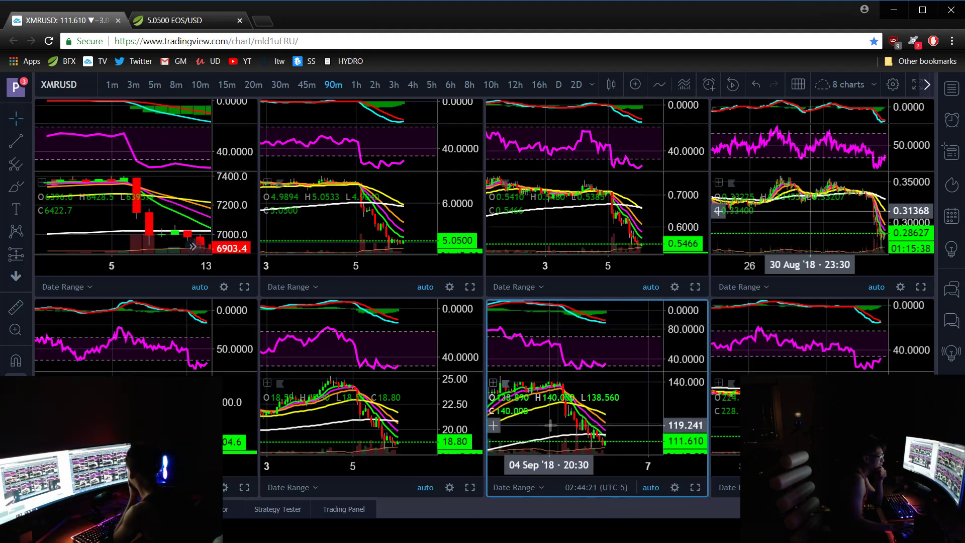
{"action": "scroll", "coordinate": [551, 426], "scroll_direction": "down", "scroll_amount": 3}
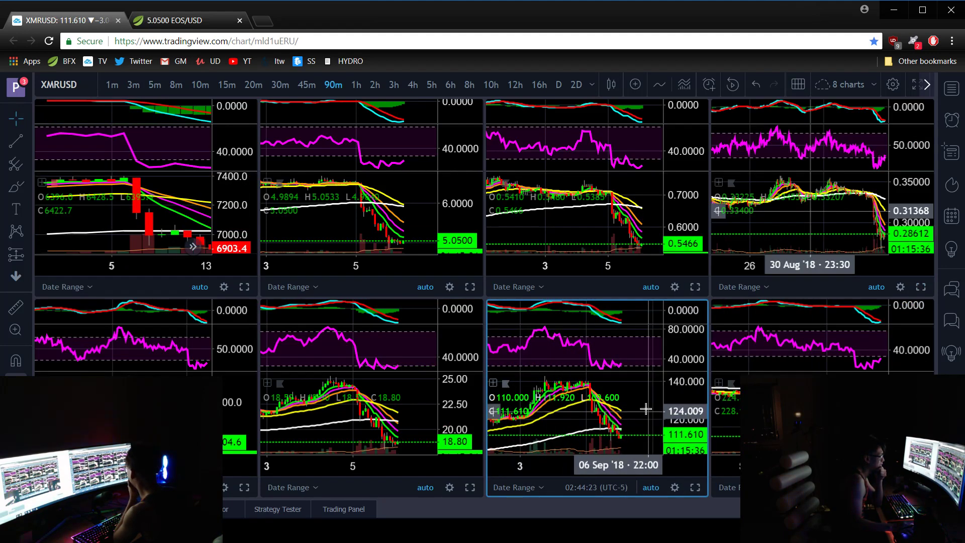
Step: Load the Bitfinex ETCUSD market into the chart and zoom it
{"action": "type", "text": "ETC"}
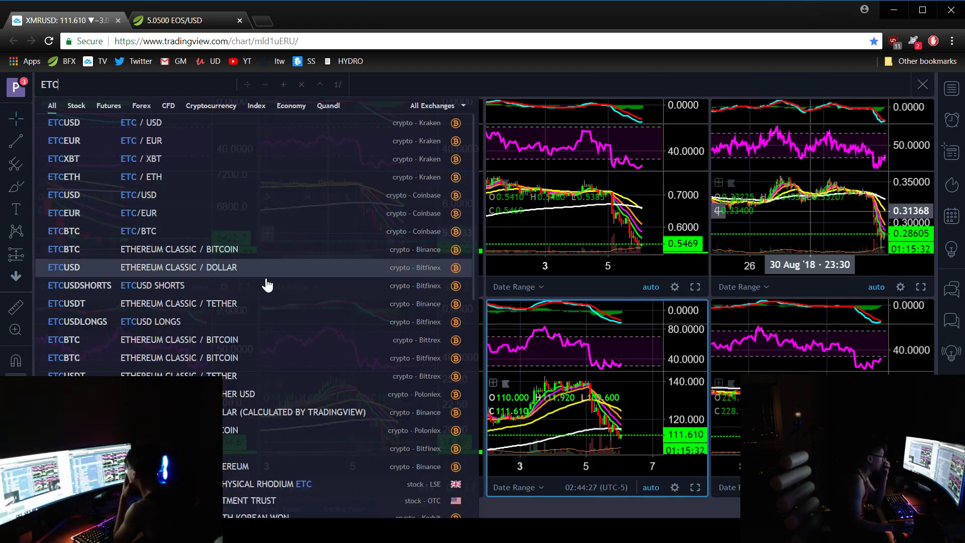
{"action": "left_click", "coordinate": [338, 274]}
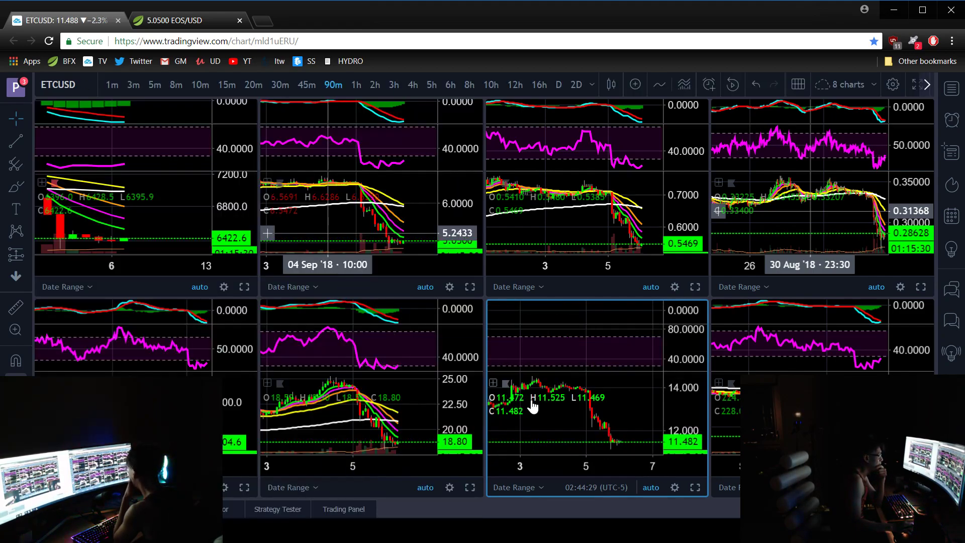
{"action": "right_click", "coordinate": [649, 421]}
{"action": "left_click", "coordinate": [548, 426]}
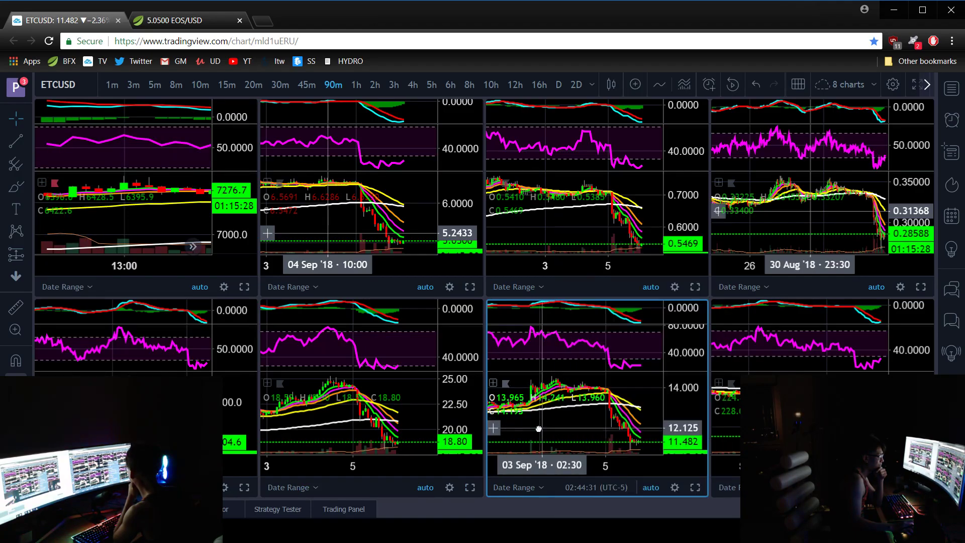
{"action": "scroll", "coordinate": [612, 379], "scroll_direction": "down", "scroll_amount": 5}
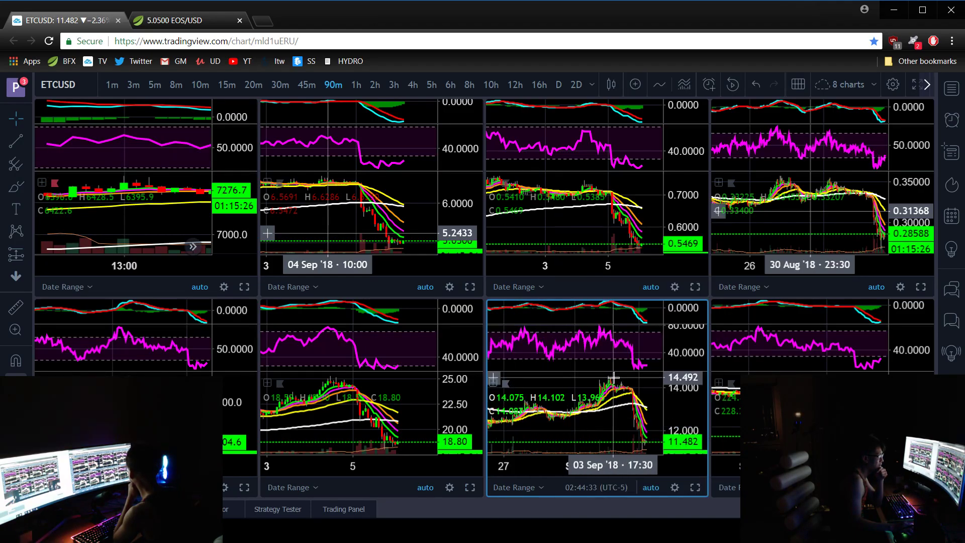
{"action": "scroll", "coordinate": [613, 382], "scroll_direction": "down", "scroll_amount": 5}
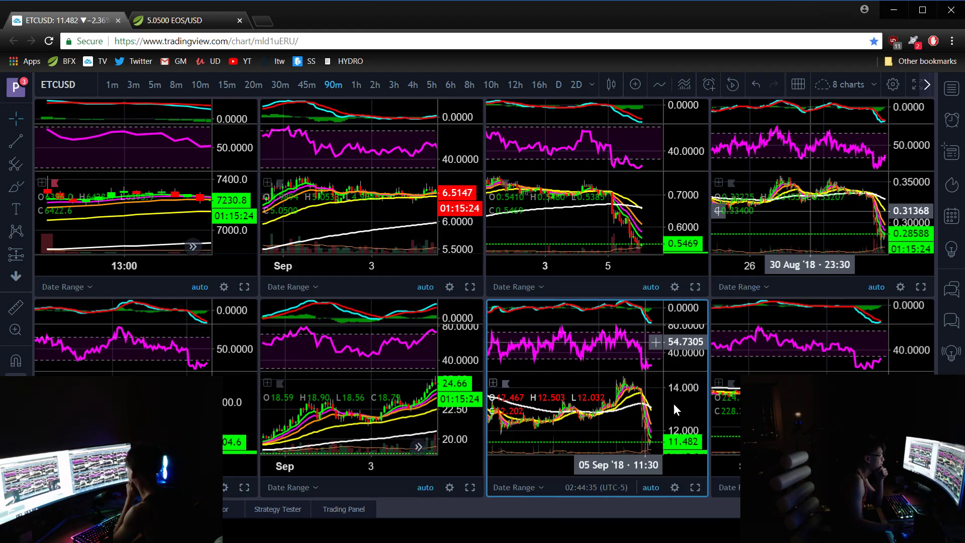
{"action": "scroll", "coordinate": [612, 415], "scroll_direction": "down", "scroll_amount": 4}
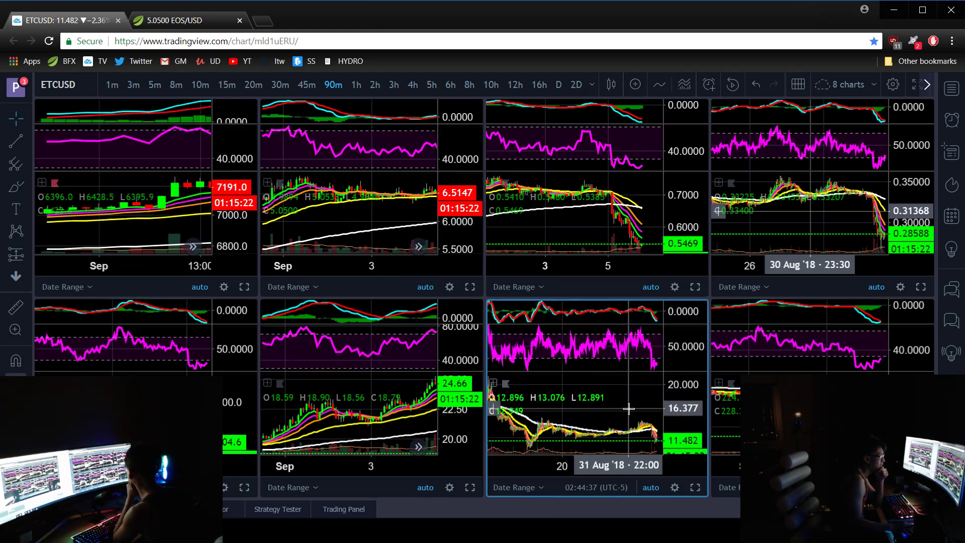
{"action": "scroll", "coordinate": [610, 403], "scroll_direction": "up", "scroll_amount": 3}
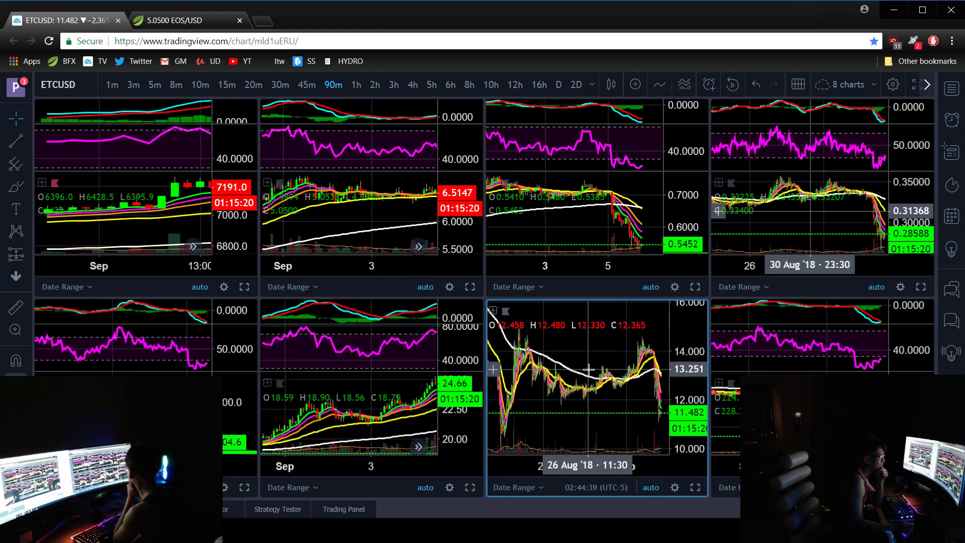
Step: Draw a Fib Retracement on ETCUSD from the recent low to the 14.566 high
{"action": "left_click", "coordinate": [30, 167]}
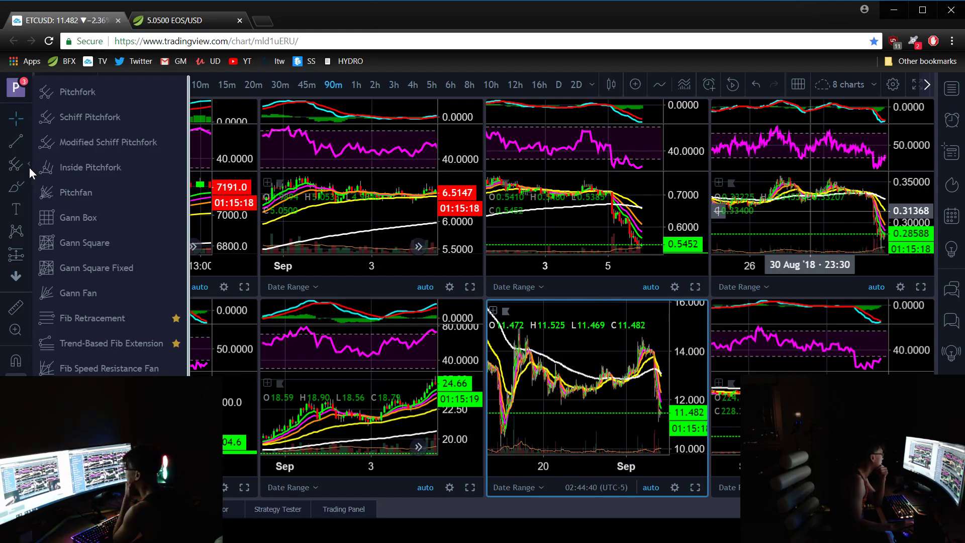
{"action": "left_click", "coordinate": [119, 316]}
{"action": "left_click", "coordinate": [545, 446]}
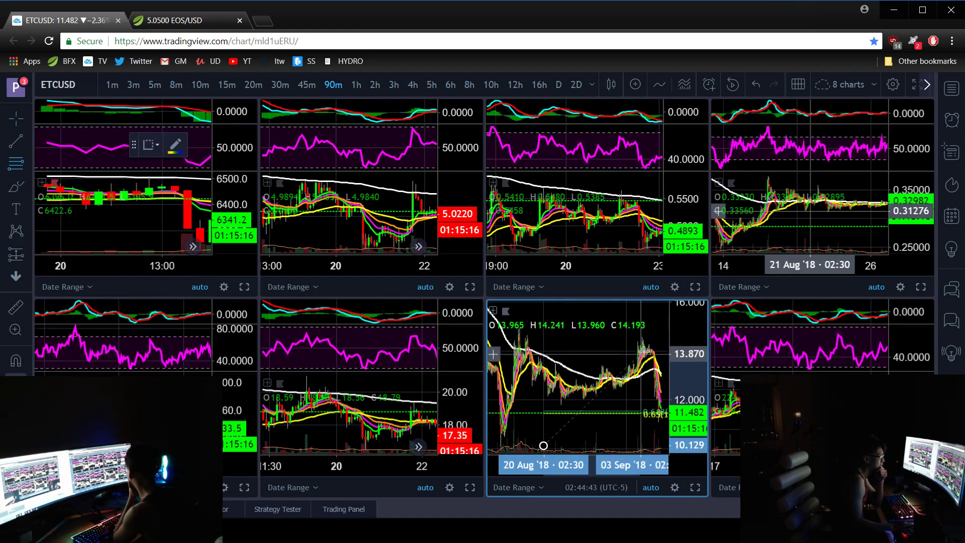
{"action": "left_click", "coordinate": [658, 337]}
{"action": "scroll", "coordinate": [629, 402], "scroll_direction": "up", "scroll_amount": 5}
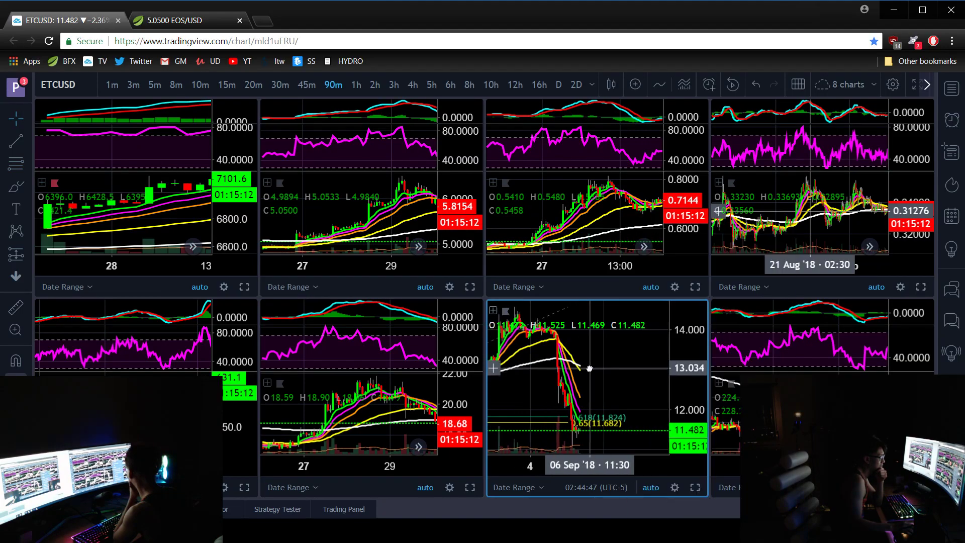
Step: Delete the Fib retracement and shift the ETCUSD chart to earlier bars
{"action": "left_click", "coordinate": [613, 422]}
{"action": "key", "text": "Delete"}
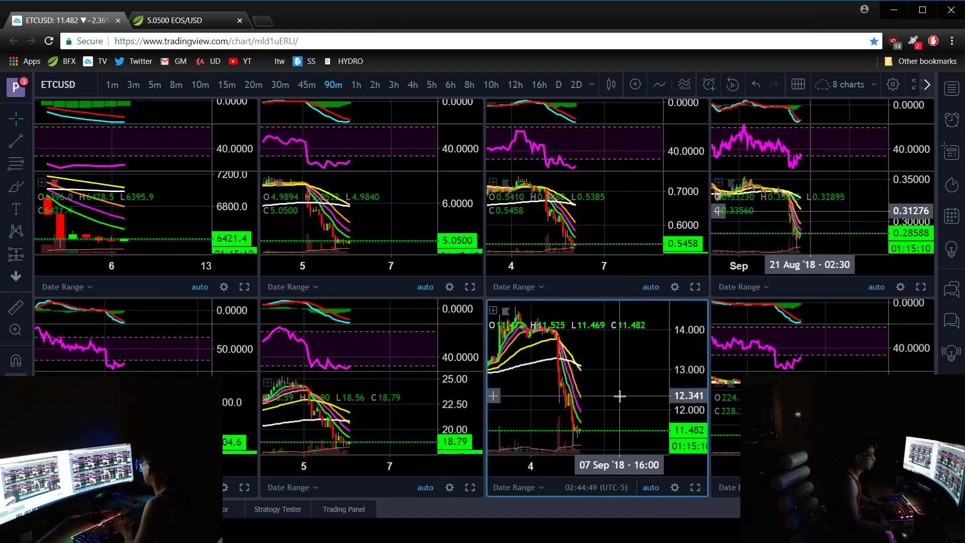
{"action": "right_click", "coordinate": [619, 387]}
{"action": "left_click_drag", "start_coordinate": [602, 367], "coordinate": [641, 355]}
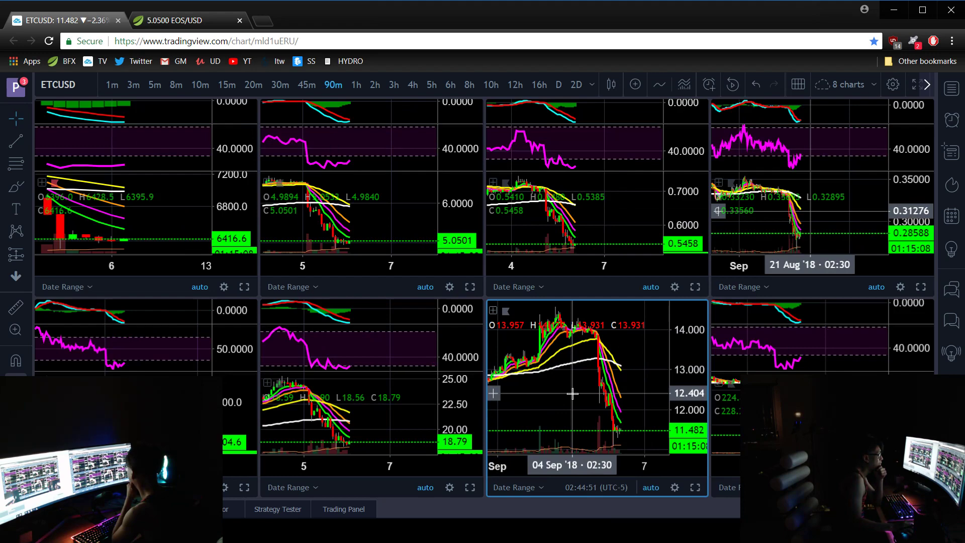
Step: Check the TradingView layout briefly, then return to the Bitfinex EOS/USD page
{"action": "left_click", "coordinate": [217, 13]}
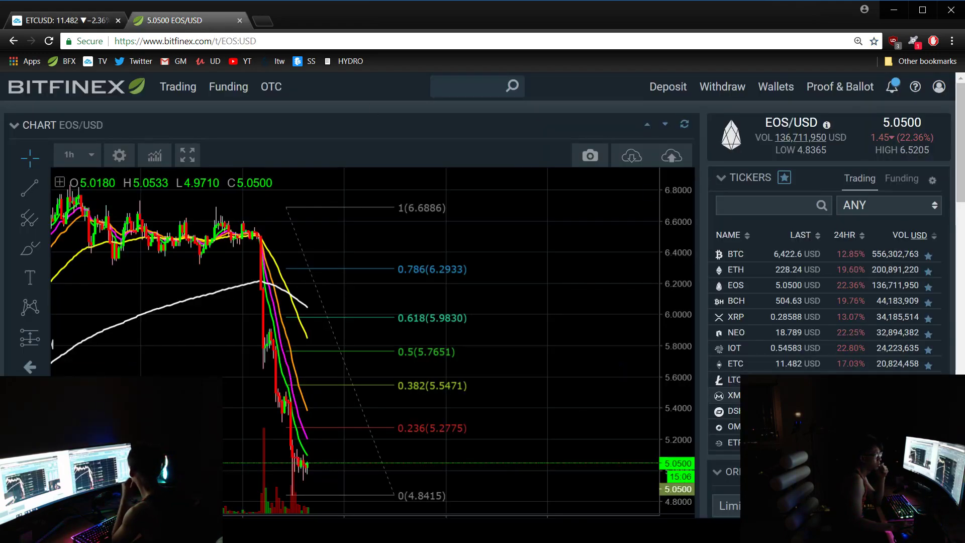
{"action": "left_click", "coordinate": [76, 20]}
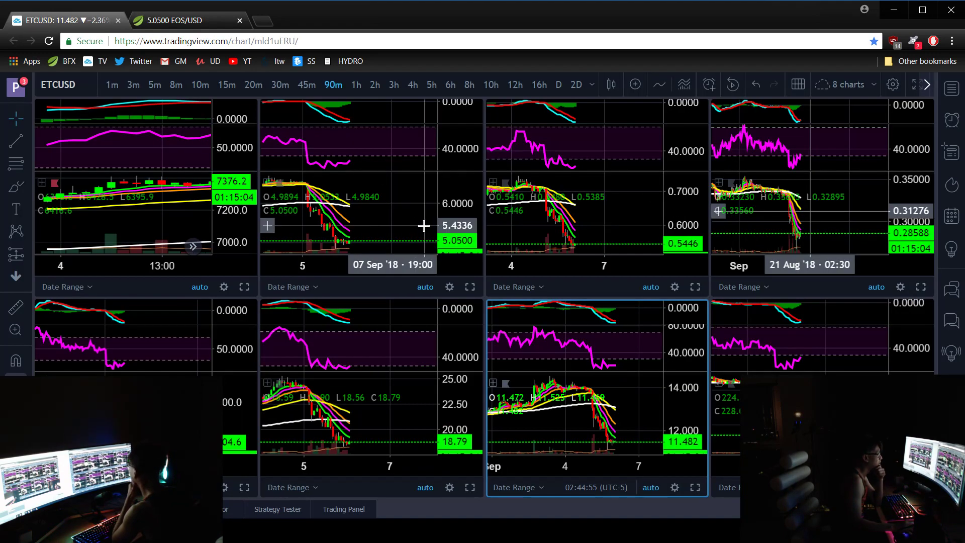
{"action": "right_click", "coordinate": [422, 222]}
{"action": "left_click", "coordinate": [396, 213]}
{"action": "left_click", "coordinate": [201, 19]}
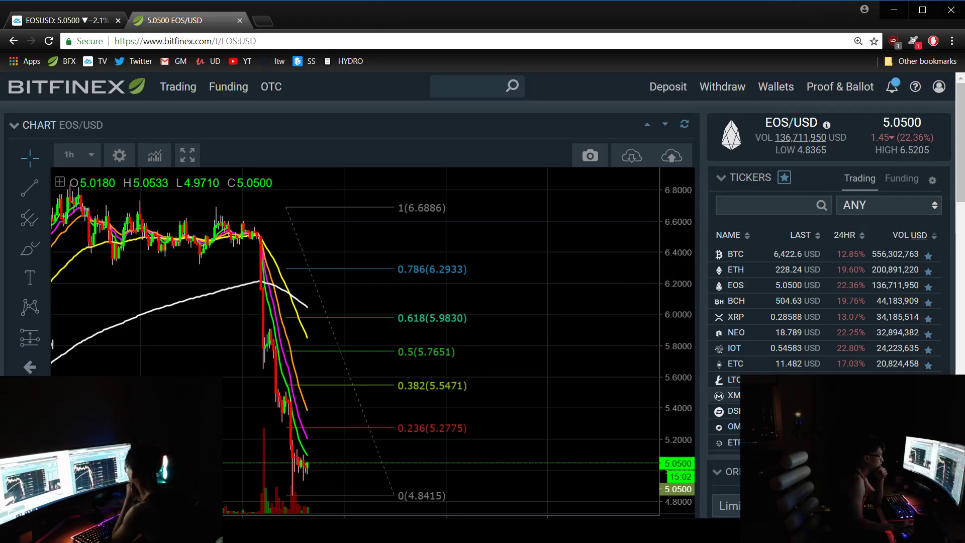
Step: Review the open 2,000 EOS long under Positions and stage an order at the 5.0404 bid
{"action": "scroll", "coordinate": [714, 469], "scroll_direction": "down", "scroll_amount": 8}
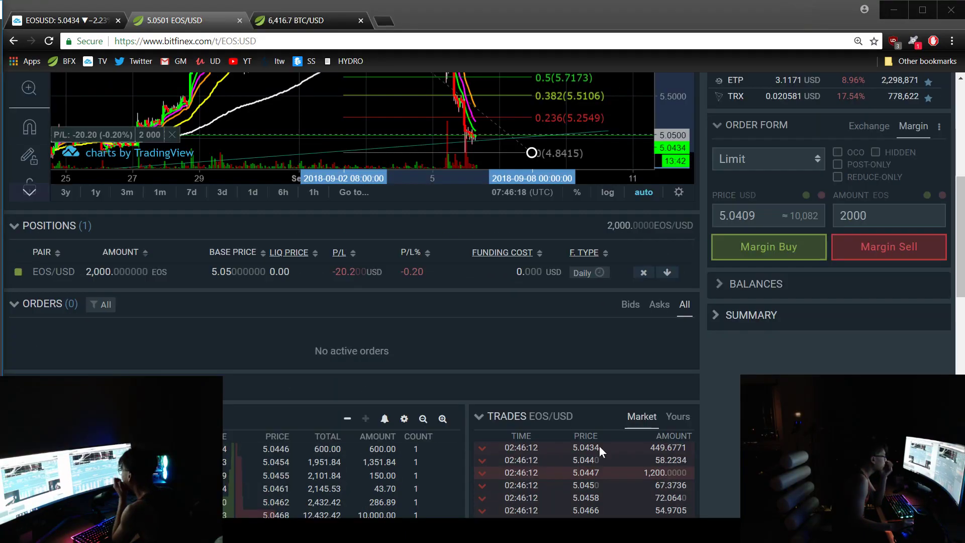
{"action": "scroll", "coordinate": [599, 445], "scroll_direction": "down", "scroll_amount": 3}
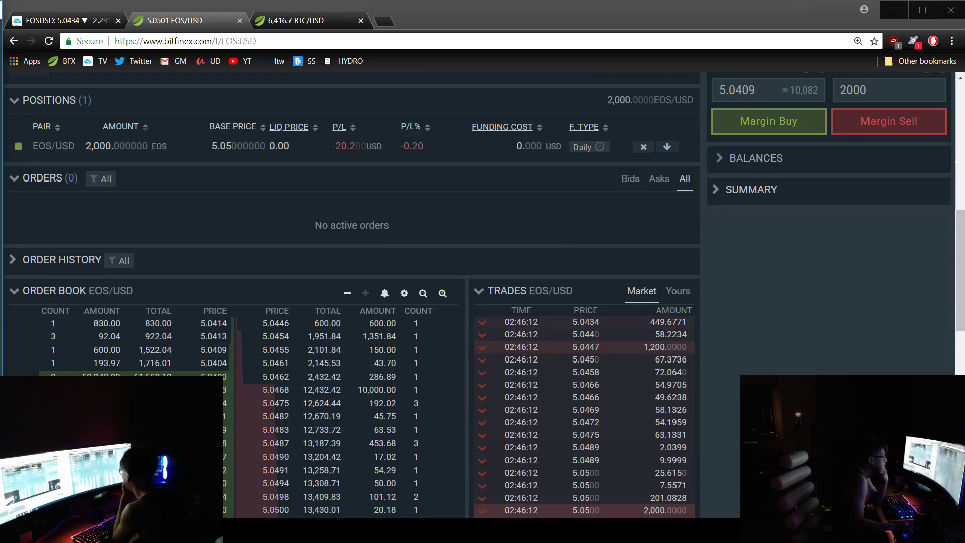
{"action": "left_click", "coordinate": [208, 363]}
{"action": "scroll", "coordinate": [208, 370], "scroll_direction": "up", "scroll_amount": 3}
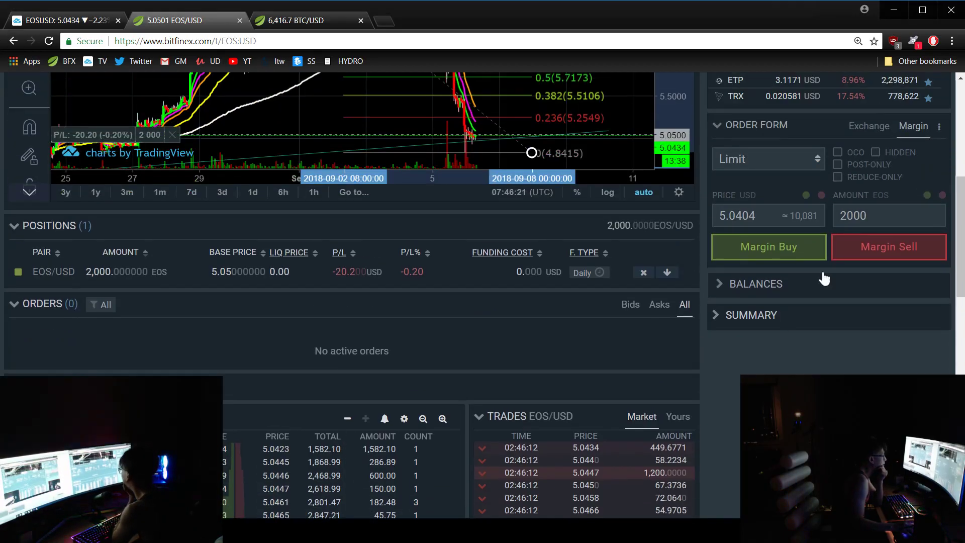
Step: Place a 2,000 EOS margin buy at 5.0404, averaging the long to 5.0452
{"action": "left_click", "coordinate": [785, 257]}
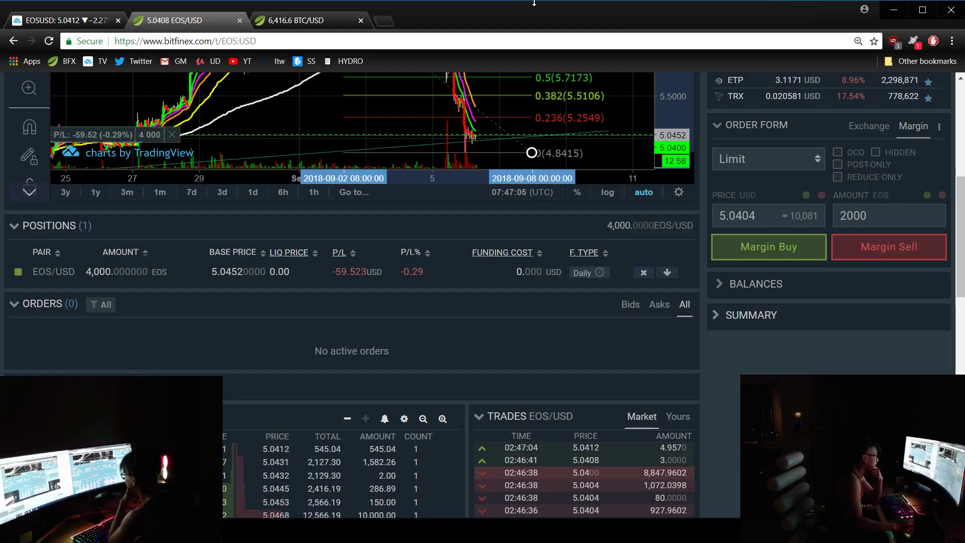
Step: In TradingView, make the bottom-right ETHUSD chart active
{"action": "left_click", "coordinate": [97, 23]}
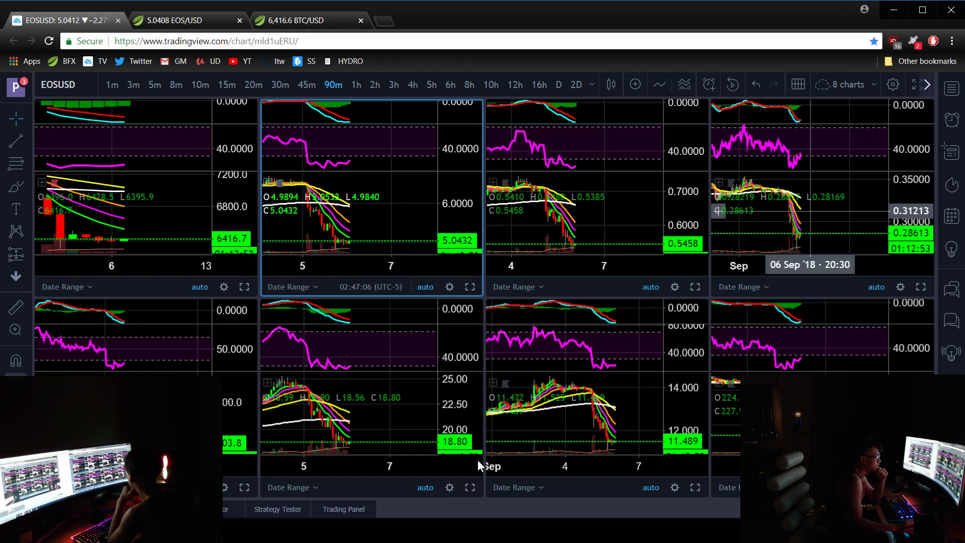
{"action": "right_click", "coordinate": [834, 342]}
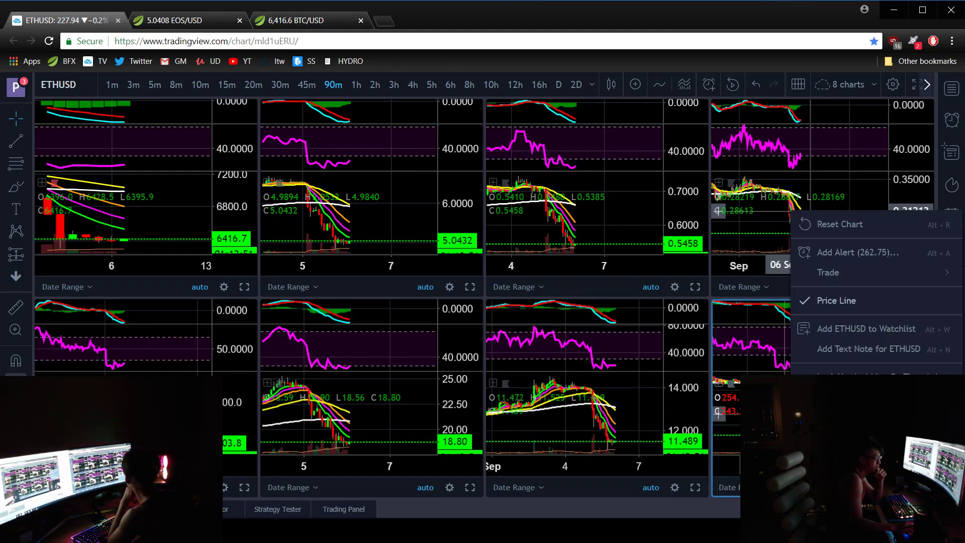
{"action": "left_click", "coordinate": [719, 415]}
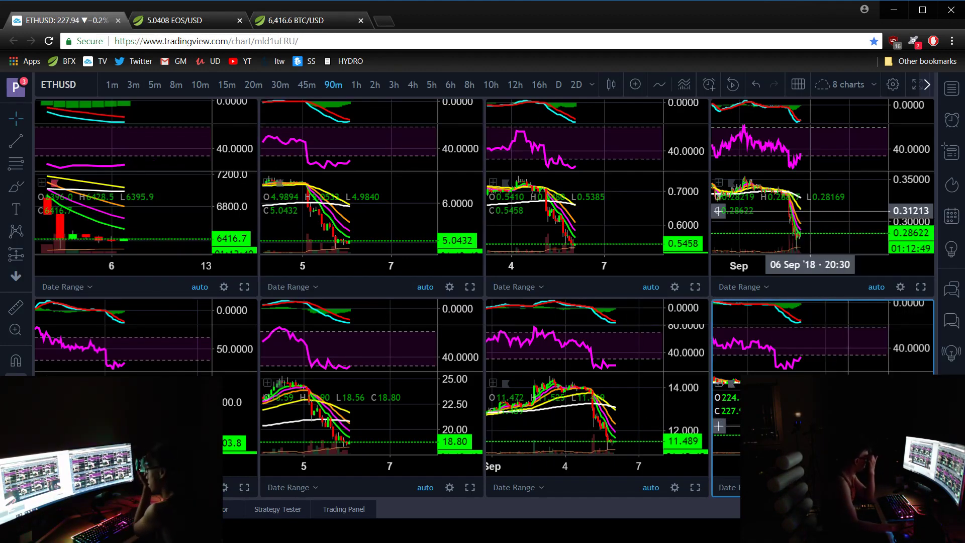
{"action": "right_click", "coordinate": [719, 426]}
{"action": "left_click", "coordinate": [769, 417]}
{"action": "scroll", "coordinate": [769, 417], "scroll_direction": "down", "scroll_amount": 3}
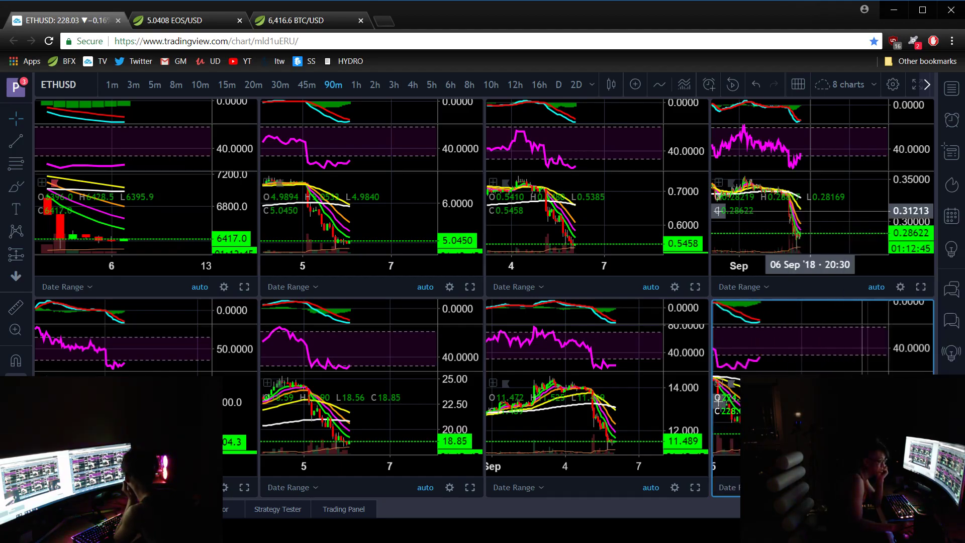
Step: Switch all charts to 2h, activate BCHUSD, and return to Bitfinex EOS/USD
{"action": "left_click", "coordinate": [375, 84]}
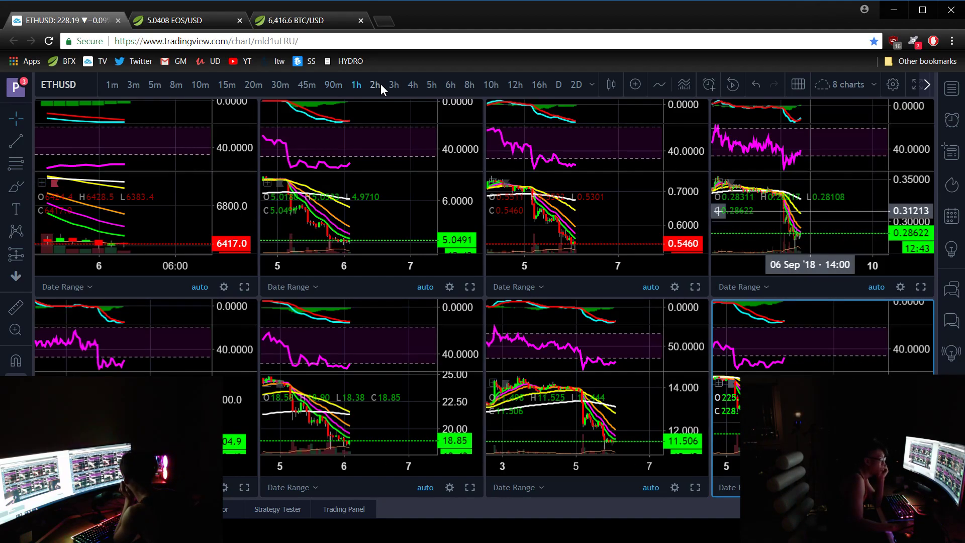
{"action": "right_click", "coordinate": [790, 210]}
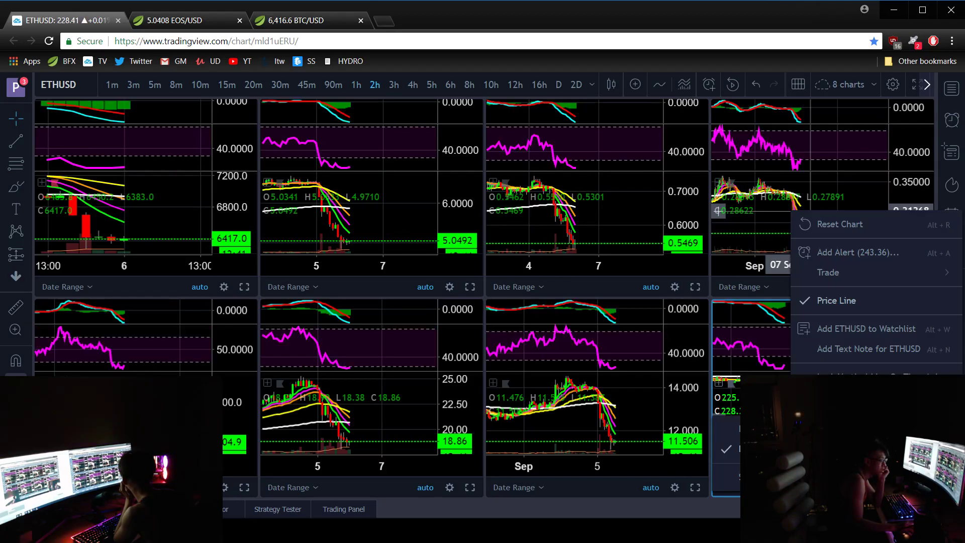
{"action": "key", "text": "Escape"}
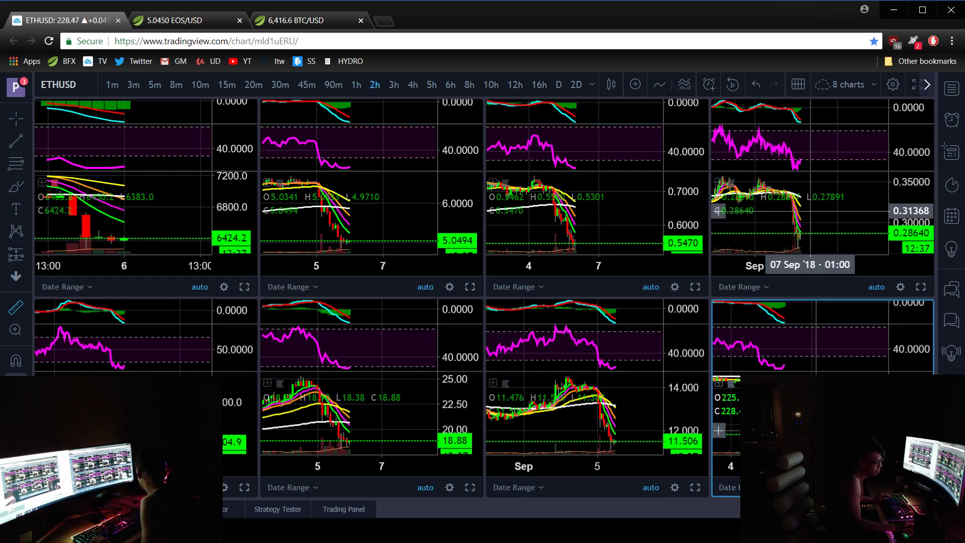
{"action": "left_click", "coordinate": [235, 420]}
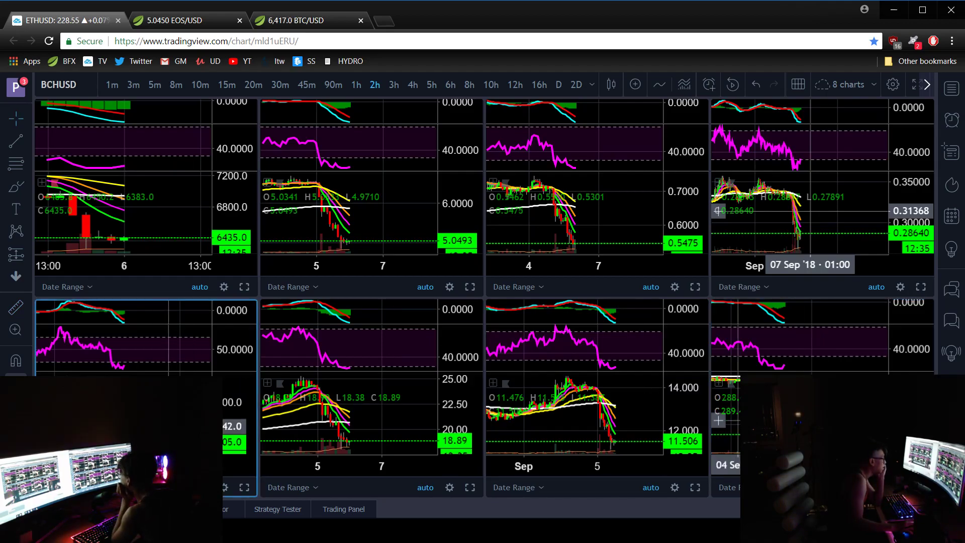
{"action": "left_click", "coordinate": [171, 22]}
{"action": "scroll", "coordinate": [878, 271], "scroll_direction": "up", "scroll_amount": 5}
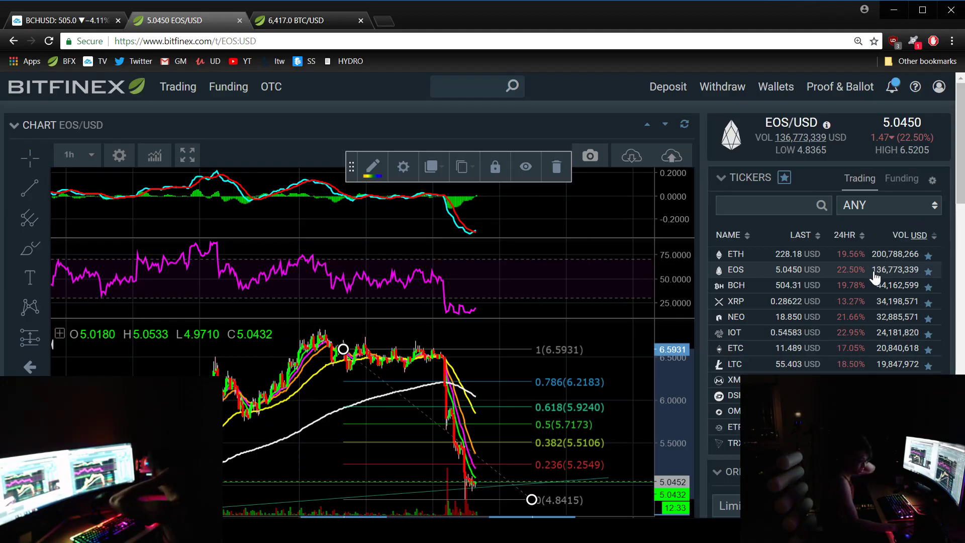
Step: Pan and zoom the EOS/USD chart to bring earlier candles and the Fibonacci drawing into view
{"action": "scroll", "coordinate": [876, 277], "scroll_direction": "up", "scroll_amount": 1}
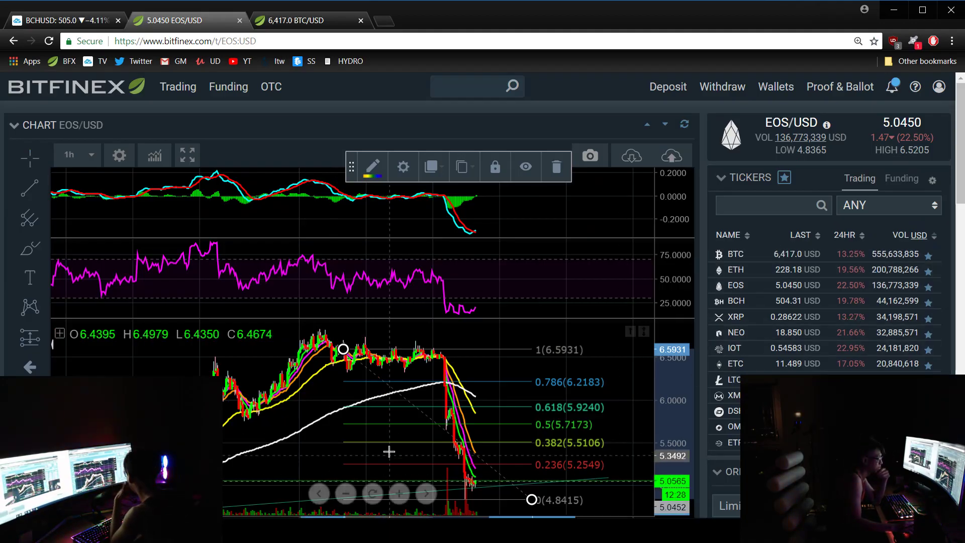
{"action": "mouse_move", "coordinate": [349, 442]}
{"action": "left_mouse_down"}
{"action": "mouse_move", "coordinate": [315, 460]}
{"action": "mouse_move", "coordinate": [431, 444]}
{"action": "left_mouse_up"}
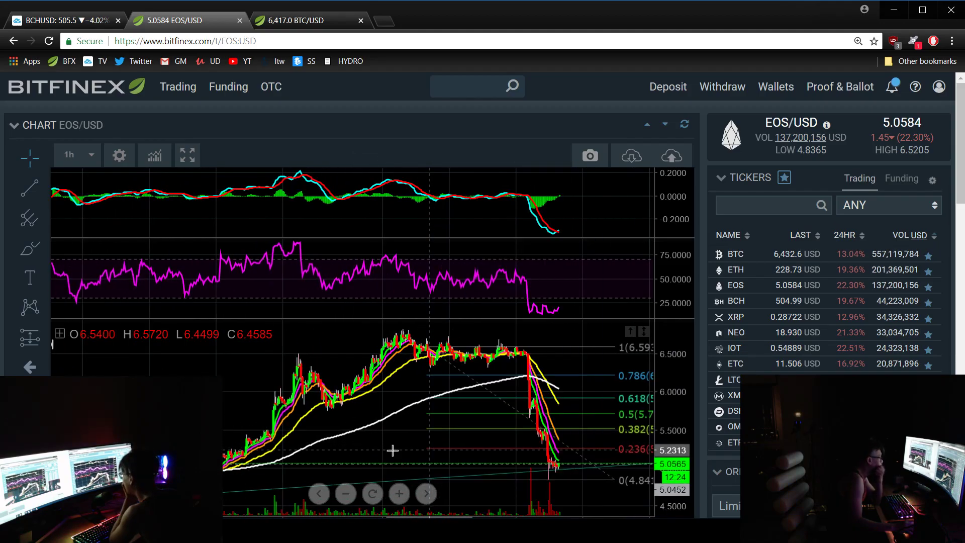
{"action": "scroll", "coordinate": [392, 450], "scroll_direction": "up", "scroll_amount": 5}
{"action": "scroll", "coordinate": [830, 302], "scroll_direction": "down", "scroll_amount": 8}
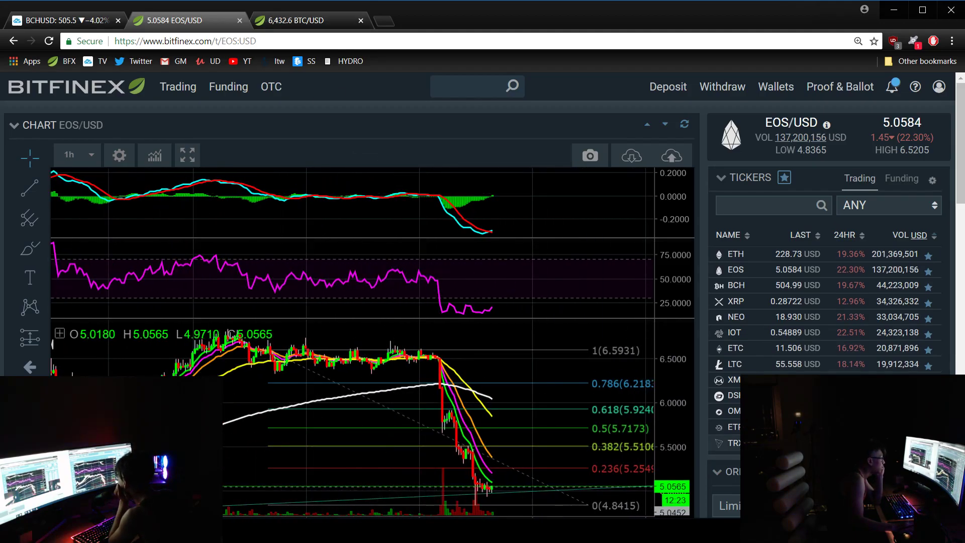
{"action": "scroll", "coordinate": [258, 224], "scroll_direction": "down", "scroll_amount": 1}
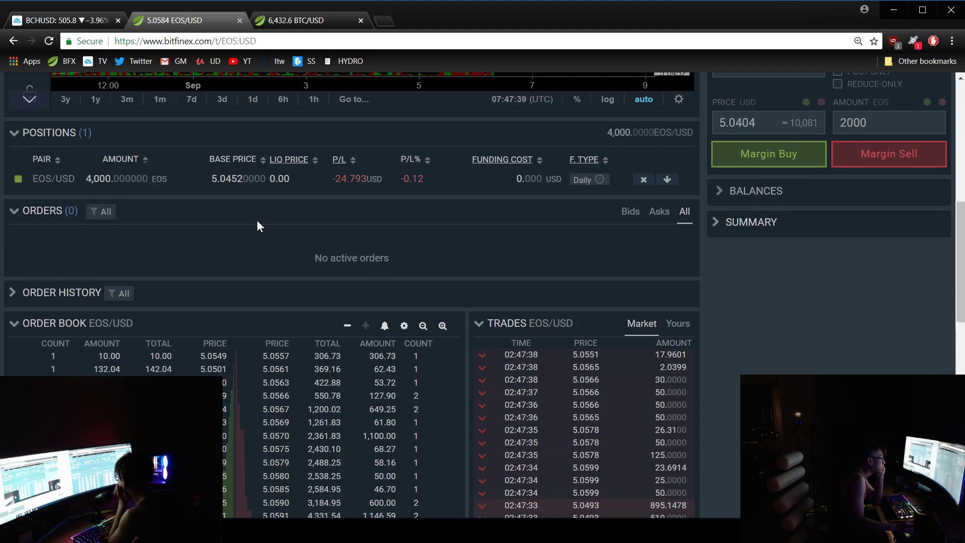
{"action": "scroll", "coordinate": [788, 348], "scroll_direction": "down", "scroll_amount": 1}
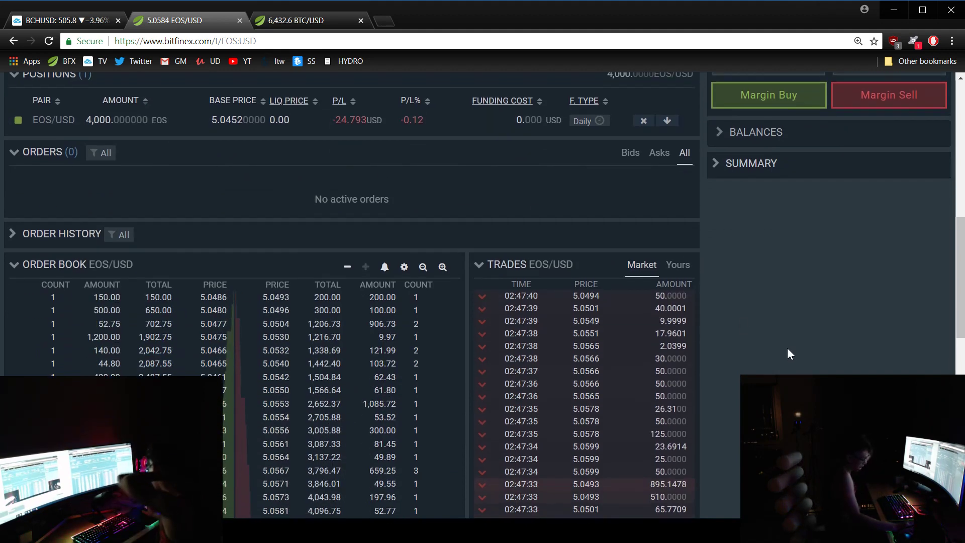
{"action": "scroll", "coordinate": [788, 353], "scroll_direction": "down", "scroll_amount": 1}
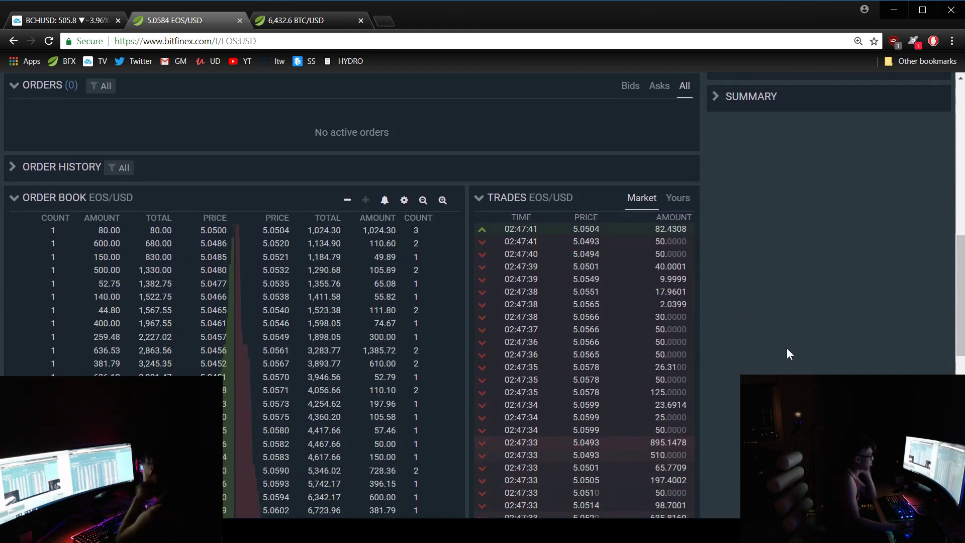
{"action": "scroll", "coordinate": [787, 348], "scroll_direction": "up", "scroll_amount": 3}
{"action": "scroll", "coordinate": [782, 345], "scroll_direction": "up", "scroll_amount": 4}
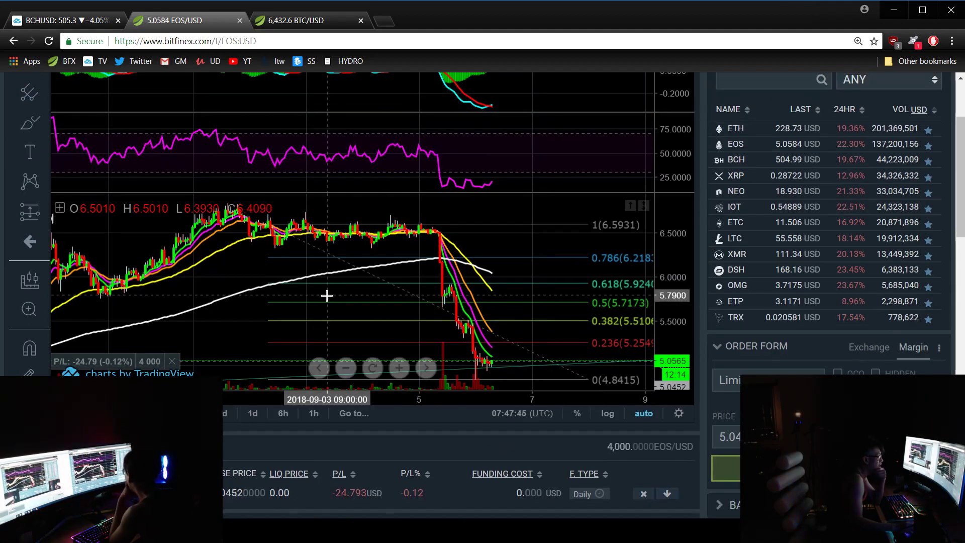
{"action": "right_click", "coordinate": [296, 300]}
{"action": "left_click_drag", "start_coordinate": [219, 311], "coordinate": [139, 314]}
{"action": "scroll", "coordinate": [591, 262], "scroll_direction": "down", "scroll_amount": 1}
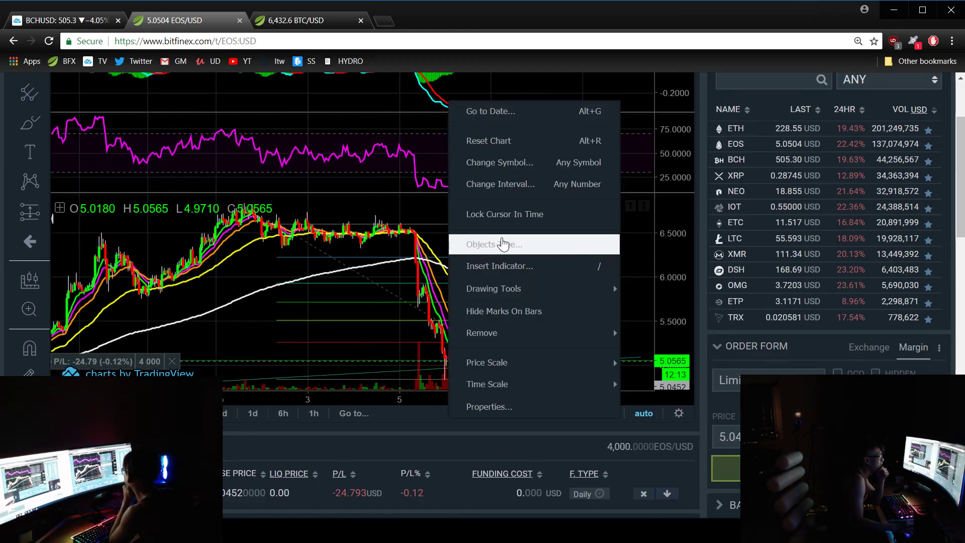
{"action": "left_click", "coordinate": [503, 244]}
{"action": "scroll", "coordinate": [583, 282], "scroll_direction": "up", "scroll_amount": 3}
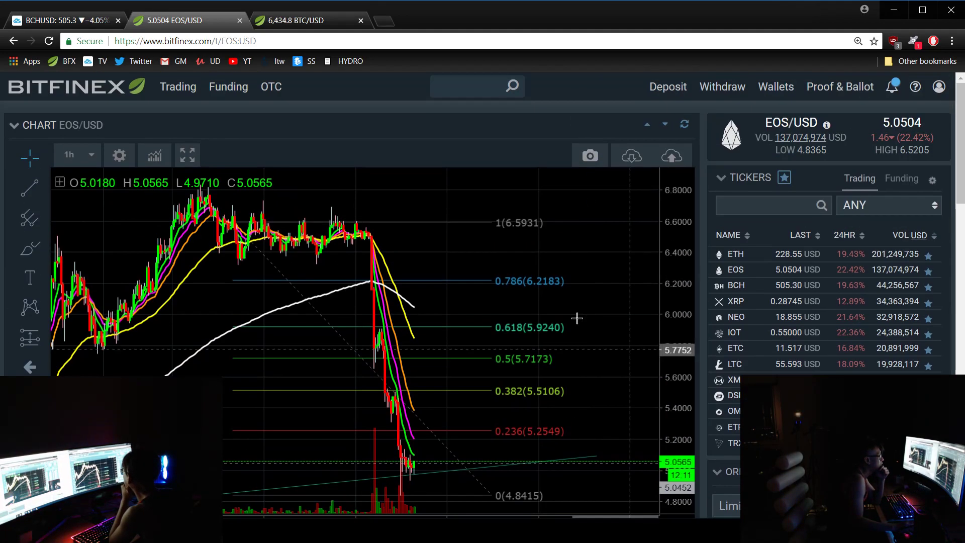
Step: Drag the Fibonacci retracement's top anchor and pan to see earlier price action
{"action": "left_click_drag", "start_coordinate": [232, 223], "coordinate": [340, 229]}
{"action": "scroll", "coordinate": [594, 368], "scroll_direction": "up", "scroll_amount": 2}
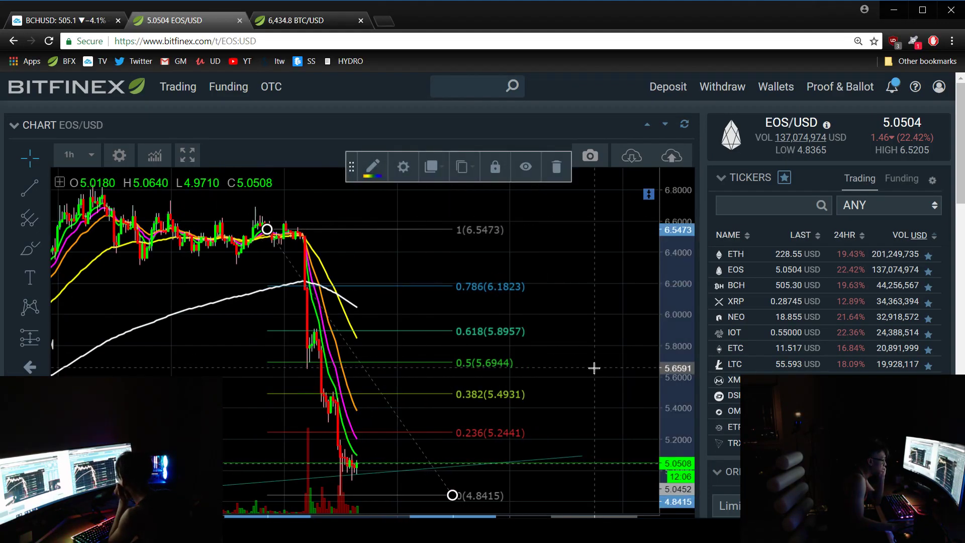
{"action": "right_click", "coordinate": [379, 371]}
{"action": "left_click_drag", "start_coordinate": [194, 339], "coordinate": [287, 334]}
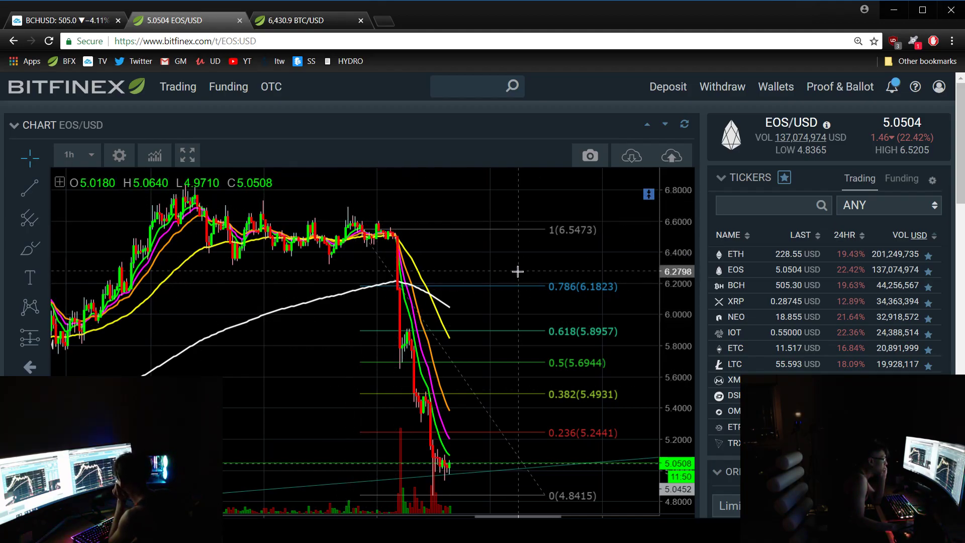
{"action": "left_click", "coordinate": [449, 396]}
{"action": "left_click", "coordinate": [430, 418]}
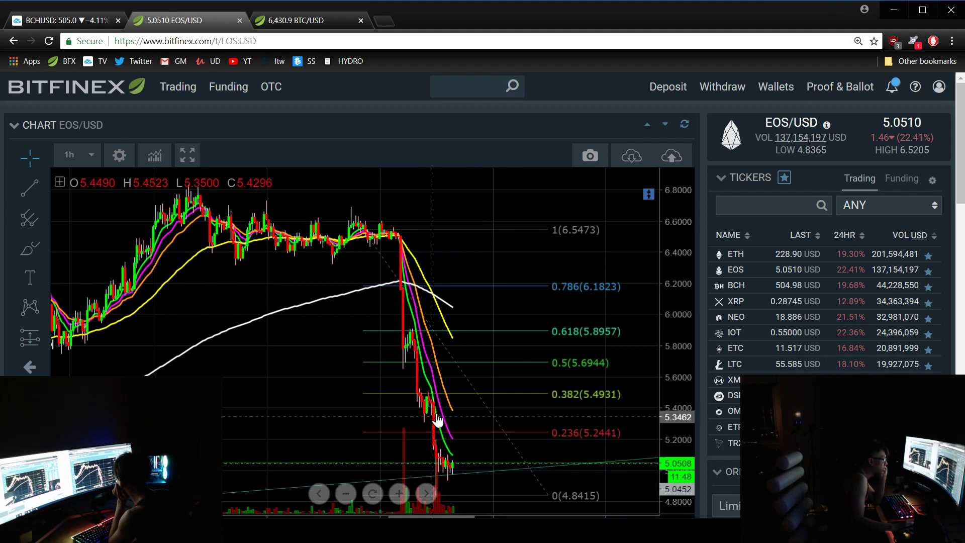
{"action": "mouse_move", "coordinate": [302, 383]}
{"action": "left_mouse_down"}
{"action": "mouse_move", "coordinate": [345, 377]}
{"action": "mouse_move", "coordinate": [246, 380]}
{"action": "left_mouse_up"}
{"action": "right_click", "coordinate": [346, 381]}
Step: Set the Fibonacci 0 level at the 4.8415 low and level 1 at 6.5322
{"action": "left_click_drag", "start_coordinate": [501, 496], "coordinate": [502, 495]}
{"action": "right_click", "coordinate": [311, 233]}
{"action": "left_click", "coordinate": [303, 237]}
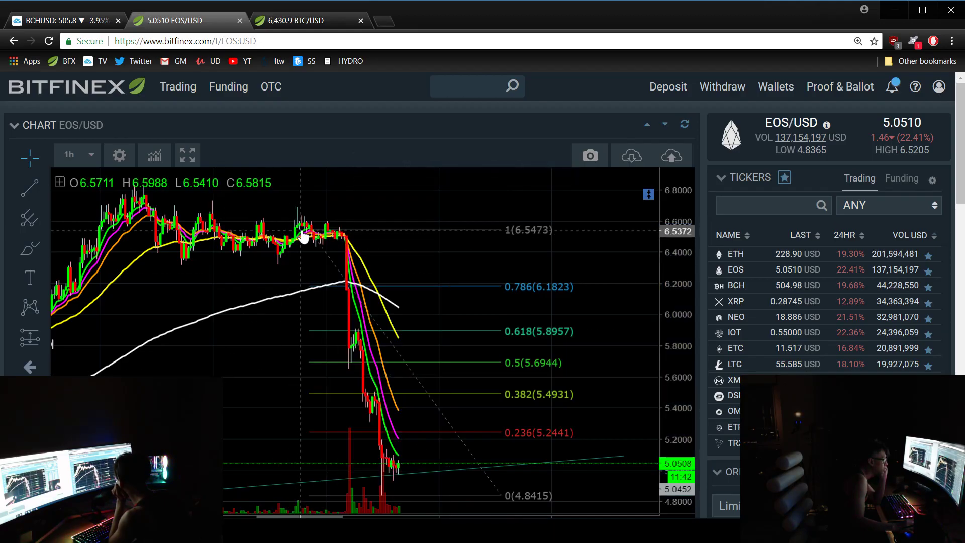
{"action": "left_click", "coordinate": [314, 234]}
{"action": "left_click_drag", "start_coordinate": [312, 230], "coordinate": [314, 232]}
{"action": "left_click_drag", "start_coordinate": [257, 371], "coordinate": [211, 378]}
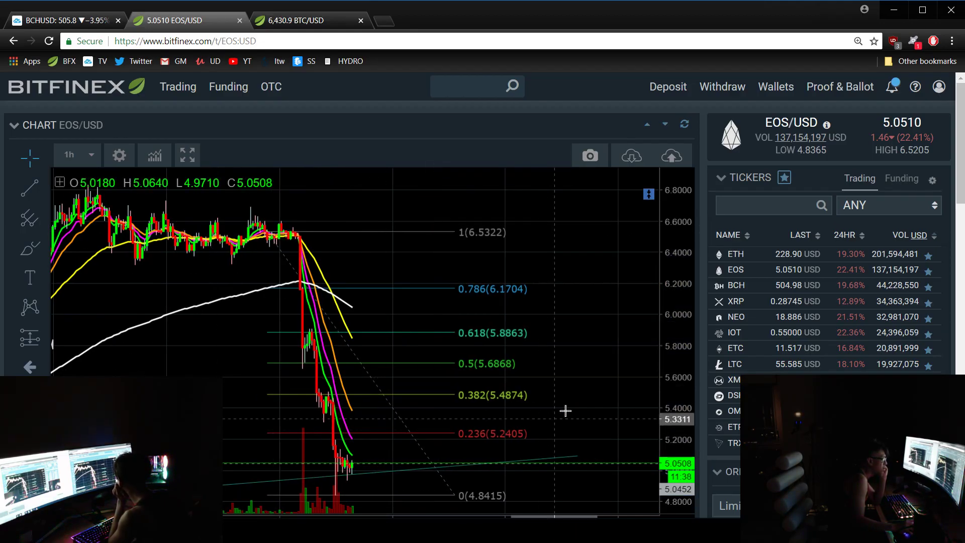
Step: Place a margin limit sell for 3,999.99 EOS at 5.44 to close the long
{"action": "scroll", "coordinate": [734, 314], "scroll_direction": "down", "scroll_amount": 5}
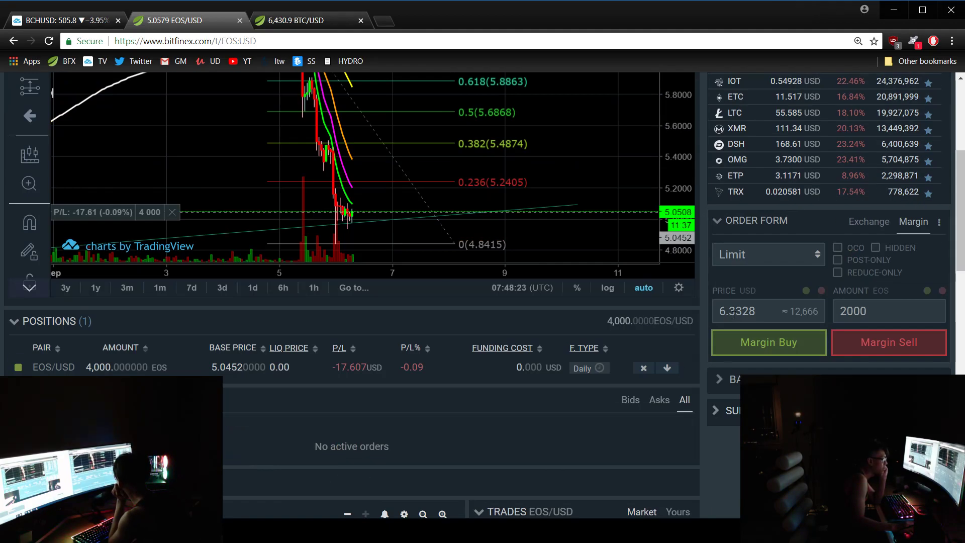
{"action": "type", "text": "5.44"}
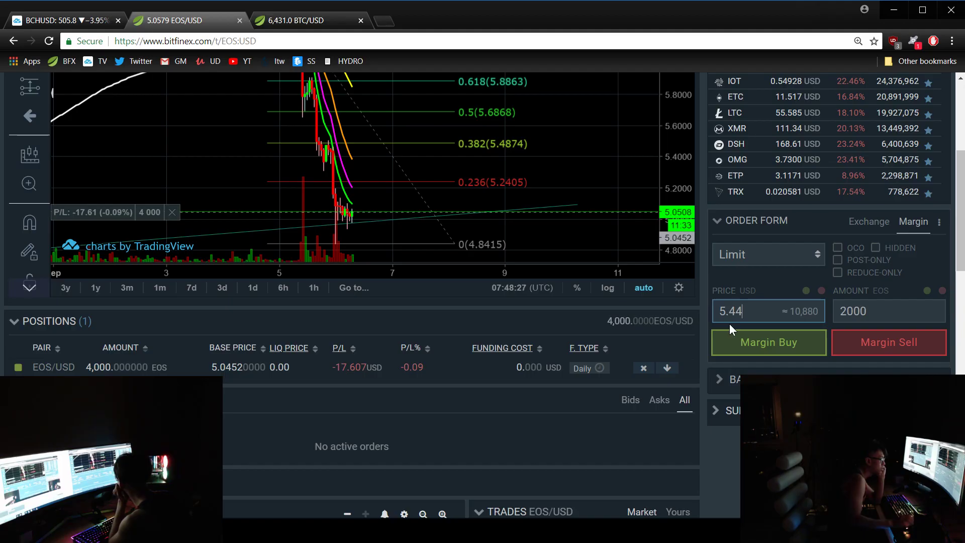
{"action": "left_click", "coordinate": [891, 320]}
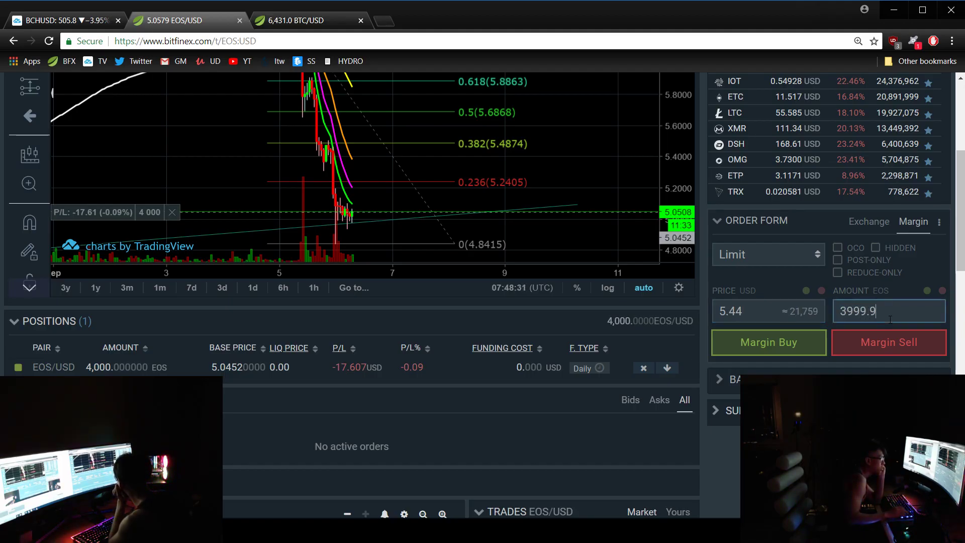
{"action": "left_click", "coordinate": [921, 346]}
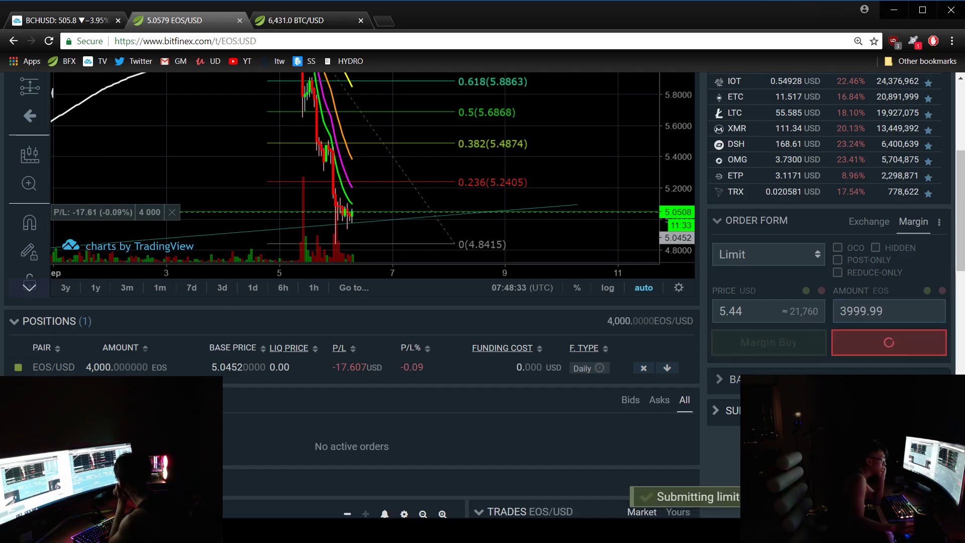
{"action": "scroll", "coordinate": [921, 346], "scroll_direction": "down", "scroll_amount": 4}
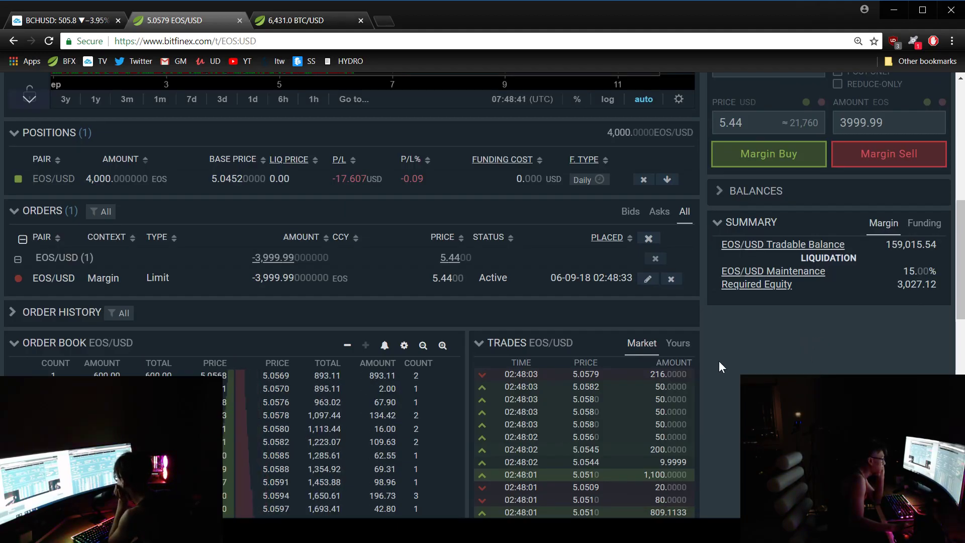
Step: Measure the price move from the latest EOS candles up to 5.44, then clear the measurement
{"action": "scroll", "coordinate": [352, 295], "scroll_direction": "up", "scroll_amount": 5}
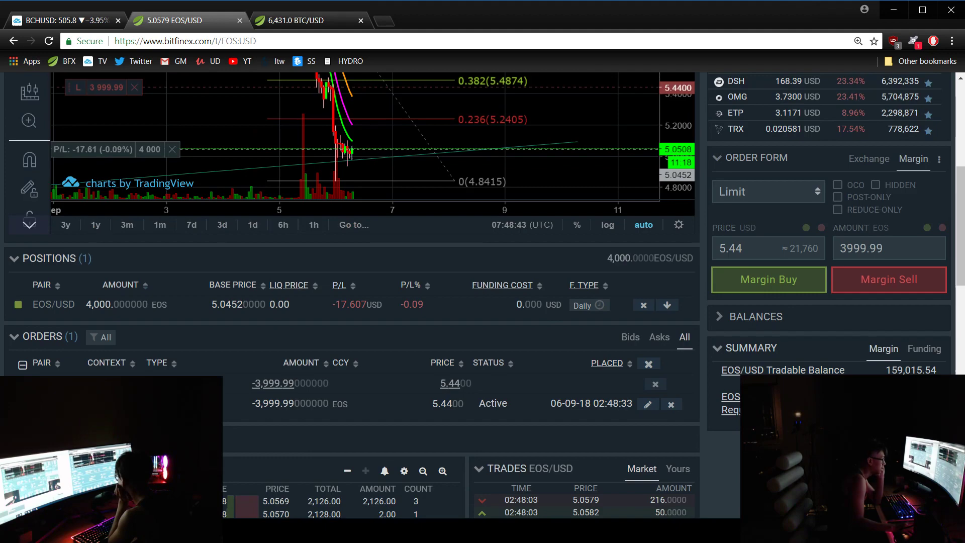
{"action": "right_click", "coordinate": [227, 280]}
{"action": "left_click_drag", "start_coordinate": [169, 237], "coordinate": [350, 255]}
{"action": "scroll", "coordinate": [351, 255], "scroll_direction": "up", "scroll_amount": 3}
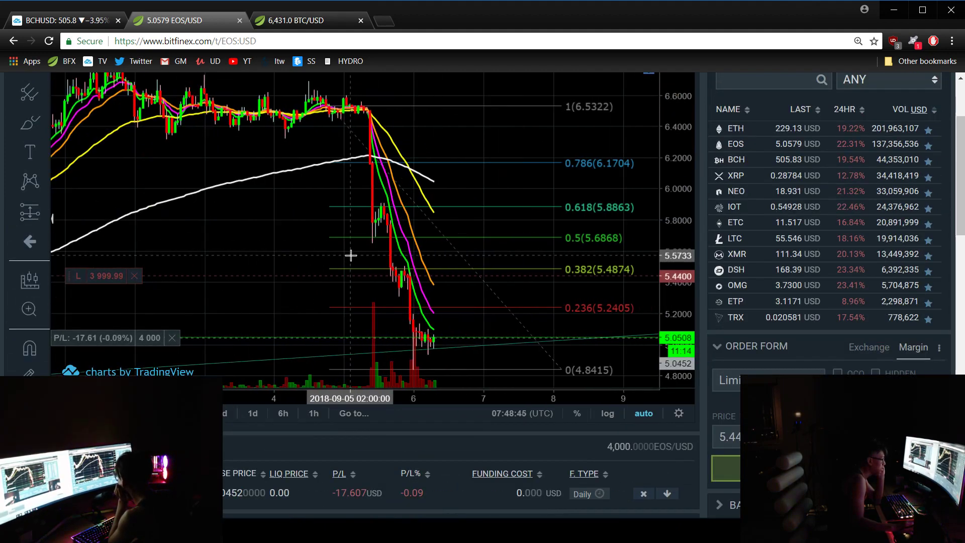
{"action": "right_click", "coordinate": [289, 245]}
{"action": "left_click_drag", "start_coordinate": [239, 237], "coordinate": [218, 244]}
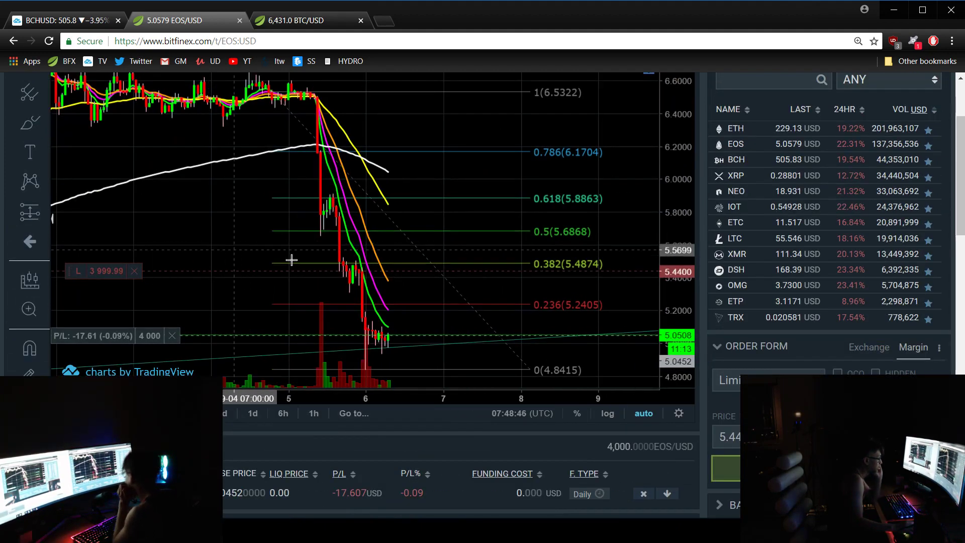
{"action": "left_click", "coordinate": [408, 335], "text": "shift"}
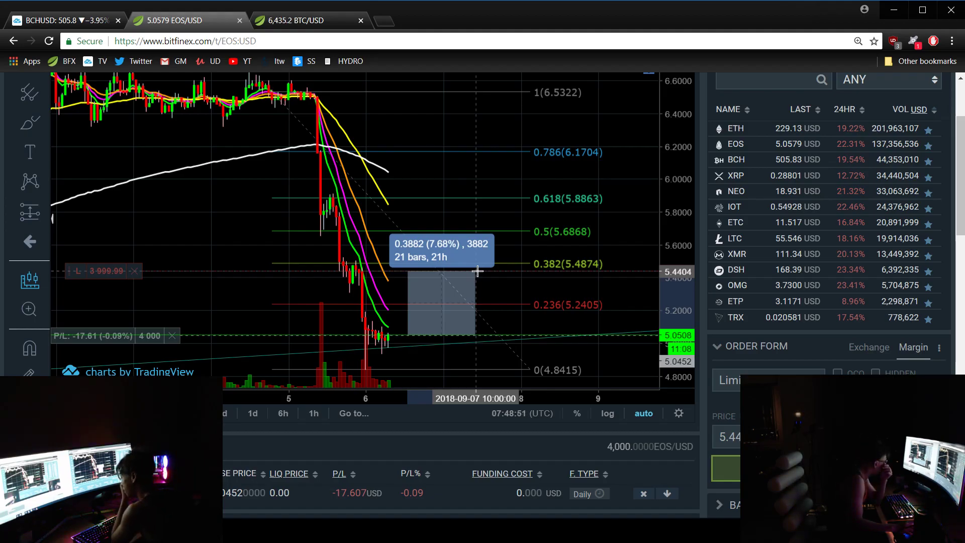
{"action": "left_click", "coordinate": [477, 271]}
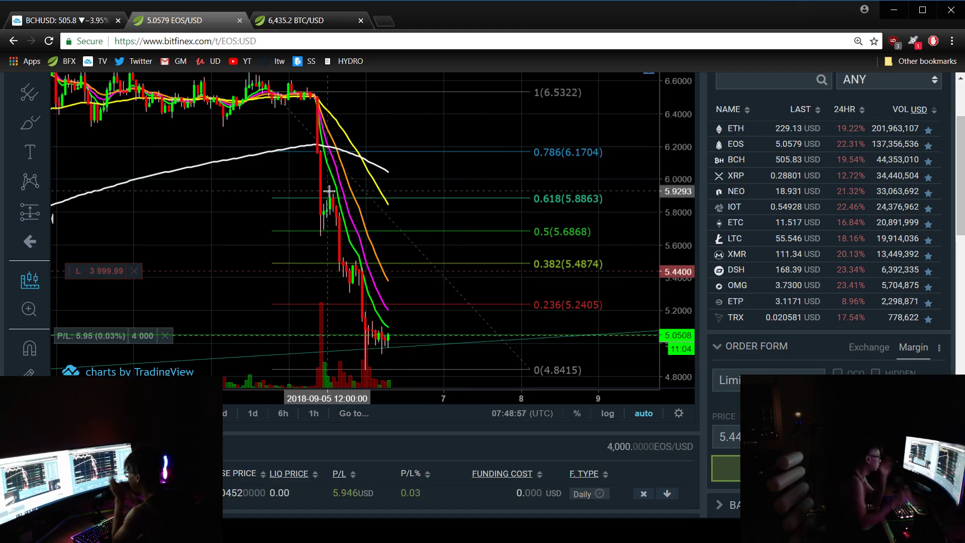
Step: Maximize the EOSUSD chart in the TradingView layout and frame the recent drop
{"action": "scroll", "coordinate": [679, 413], "scroll_direction": "down", "scroll_amount": 5}
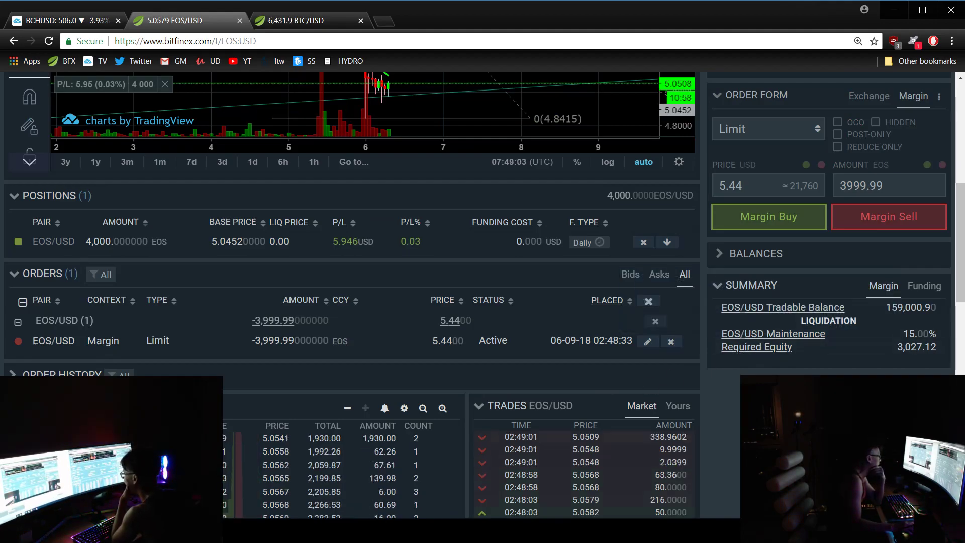
{"action": "scroll", "coordinate": [699, 383], "scroll_direction": "up", "scroll_amount": 5}
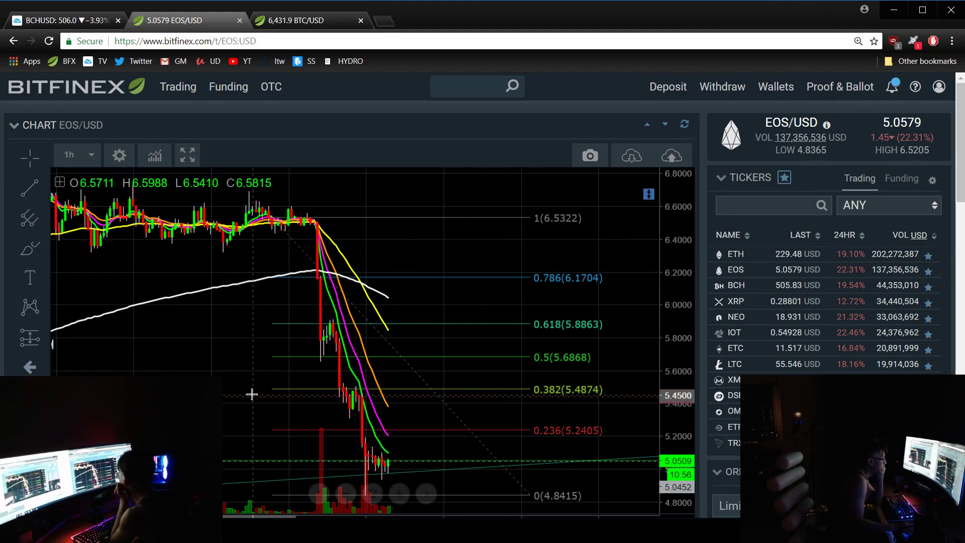
{"action": "left_click_drag", "start_coordinate": [213, 339], "coordinate": [218, 339]}
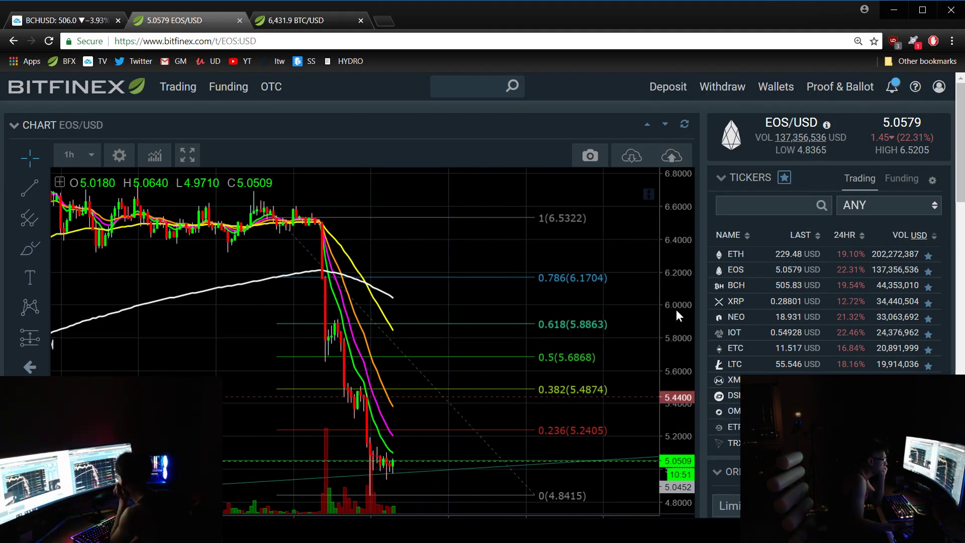
{"action": "left_click", "coordinate": [79, 153]}
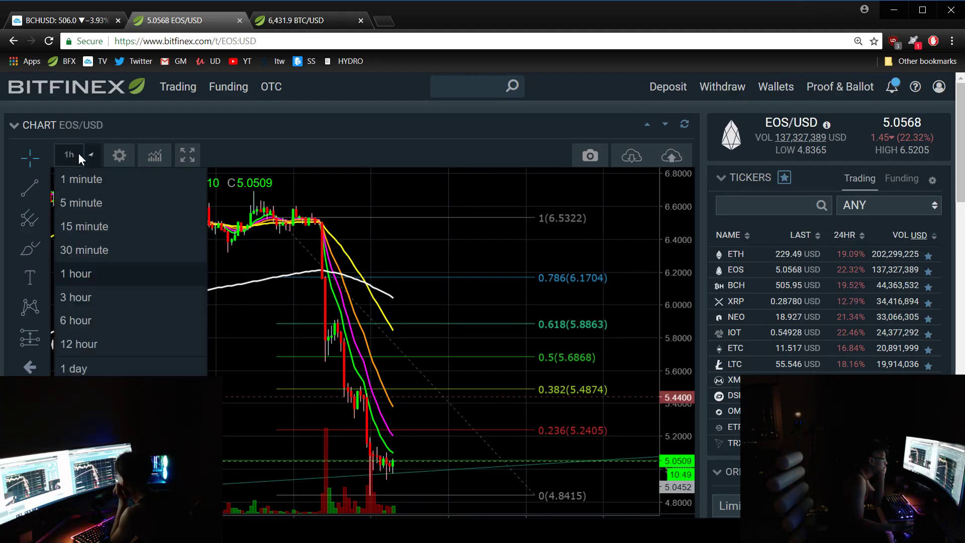
{"action": "left_click", "coordinate": [100, 20]}
{"action": "left_click", "coordinate": [470, 286]}
{"action": "right_click", "coordinate": [543, 317]}
{"action": "left_click_drag", "start_coordinate": [543, 317], "coordinate": [264, 320]}
{"action": "double_click", "coordinate": [656, 340]}
{"action": "scroll", "coordinate": [656, 340], "scroll_direction": "down", "scroll_amount": 4}
{"action": "right_click", "coordinate": [696, 374]}
{"action": "mouse_move", "coordinate": [696, 373]}
{"action": "left_mouse_down"}
{"action": "mouse_move", "coordinate": [554, 393]}
{"action": "mouse_move", "coordinate": [505, 377]}
{"action": "mouse_move", "coordinate": [681, 372]}
{"action": "left_mouse_up"}
Step: Draw a trend line from the earlier low past the latest candles, then steepen its right end
{"action": "left_click", "coordinate": [27, 138]}
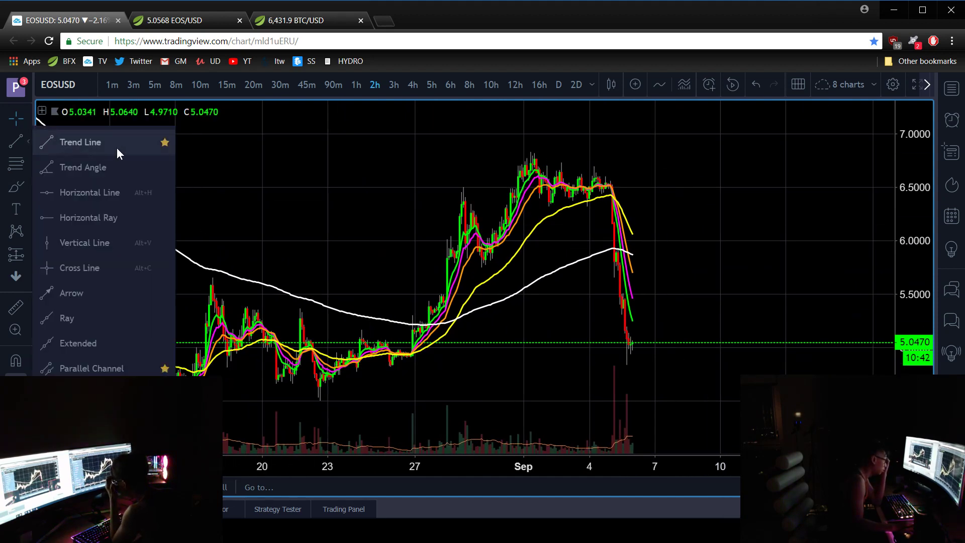
{"action": "left_click", "coordinate": [117, 147]}
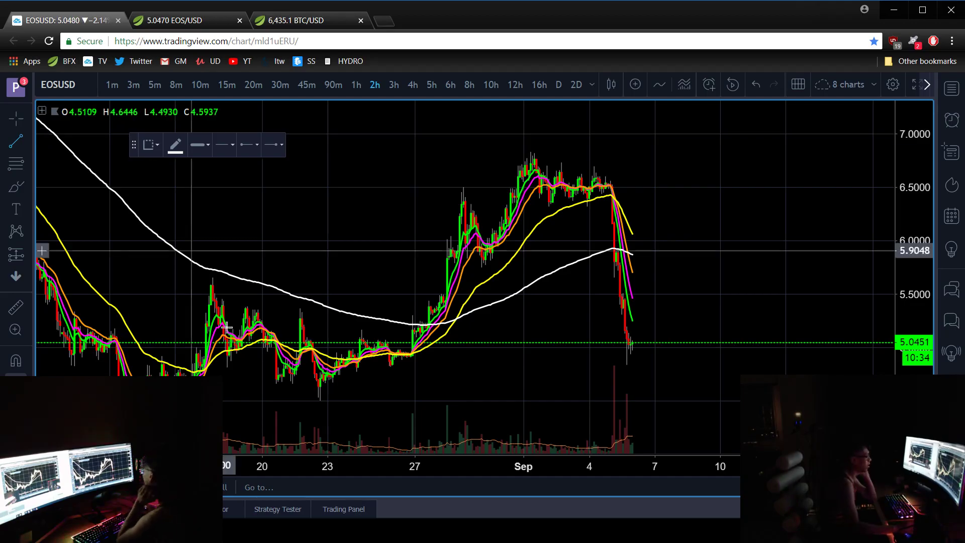
{"action": "left_click", "coordinate": [132, 424]}
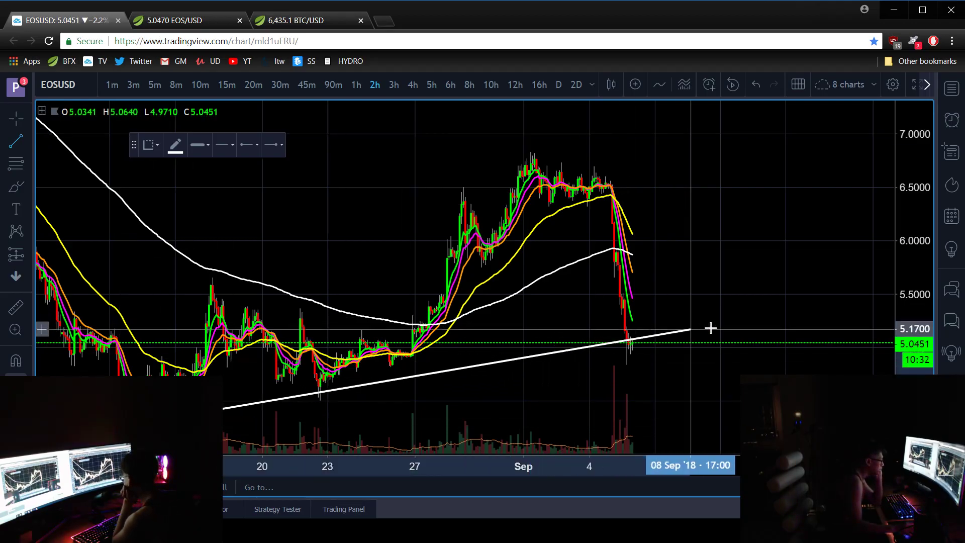
{"action": "left_click", "coordinate": [811, 318]}
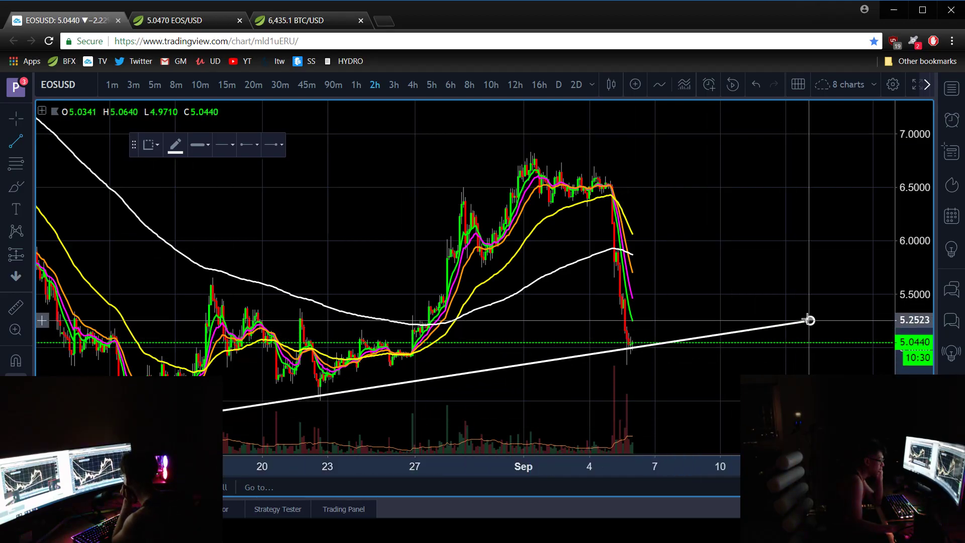
{"action": "right_click", "coordinate": [705, 210]}
{"action": "left_click_drag", "start_coordinate": [651, 166], "coordinate": [639, 176]}
{"action": "left_click_drag", "start_coordinate": [384, 162], "coordinate": [411, 207]}
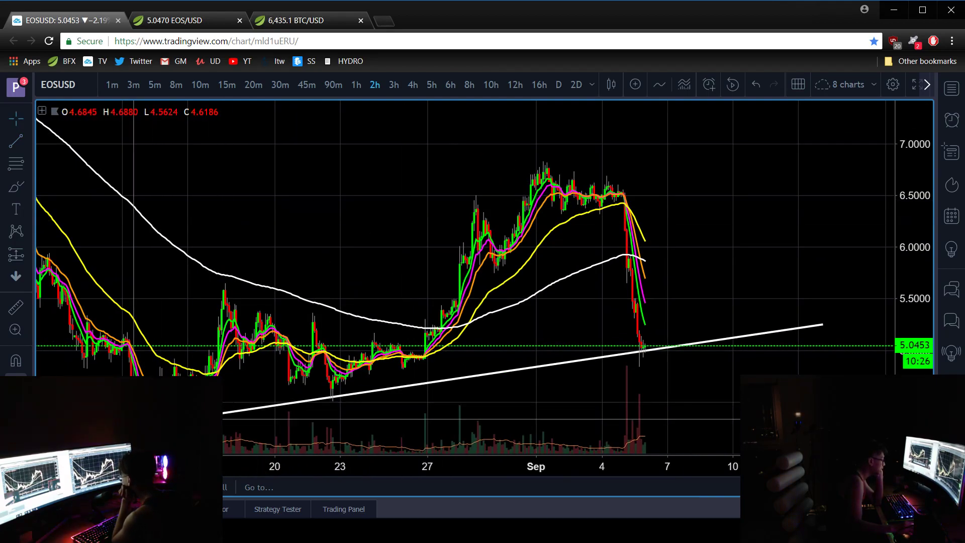
{"action": "left_click", "coordinate": [823, 325]}
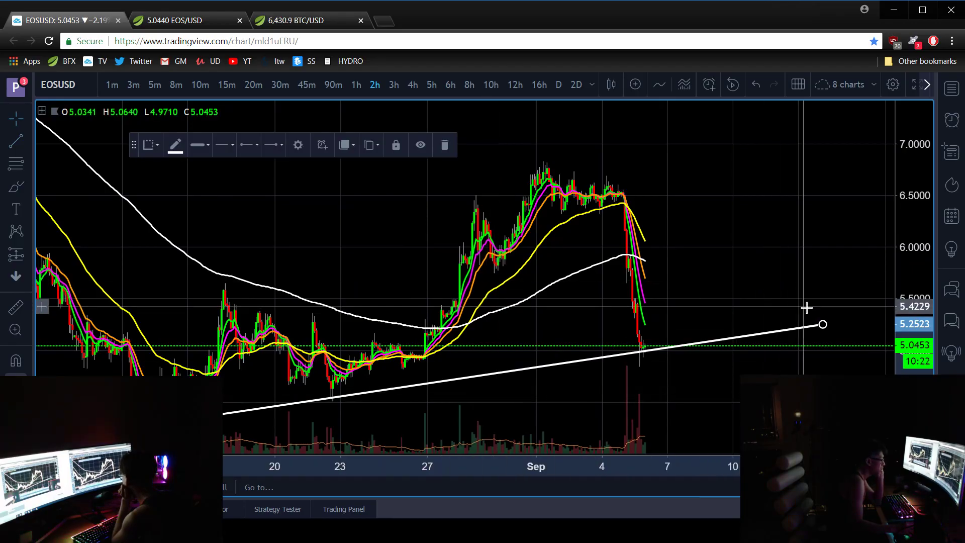
{"action": "mouse_move", "coordinate": [823, 325]}
{"action": "left_mouse_down"}
{"action": "mouse_move", "coordinate": [776, 281]}
{"action": "mouse_move", "coordinate": [822, 329]}
{"action": "left_mouse_up"}
{"action": "right_click", "coordinate": [840, 269]}
{"action": "left_click", "coordinate": [464, 149]}
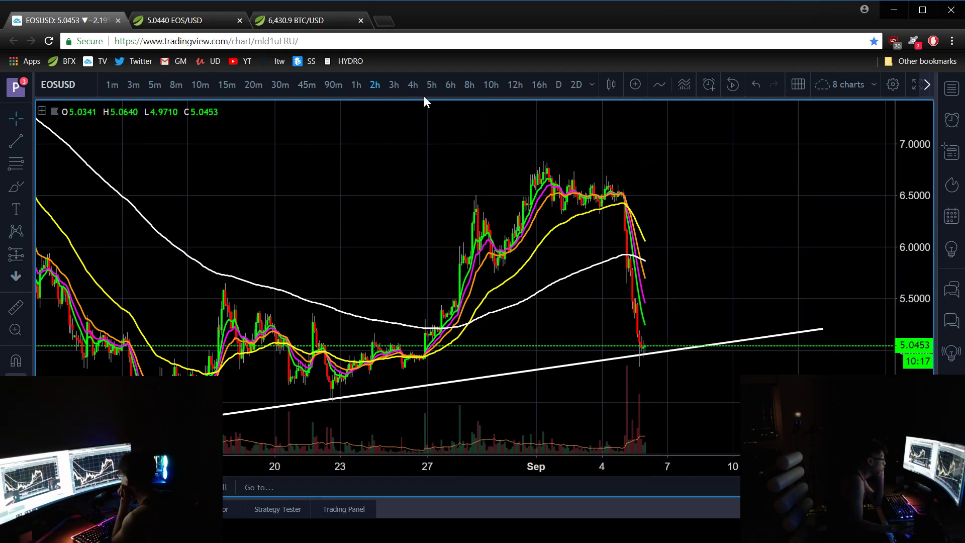
Step: Switch the chart to 30-minute bars and zoom and pan to the latest bars
{"action": "left_click", "coordinate": [281, 86]}
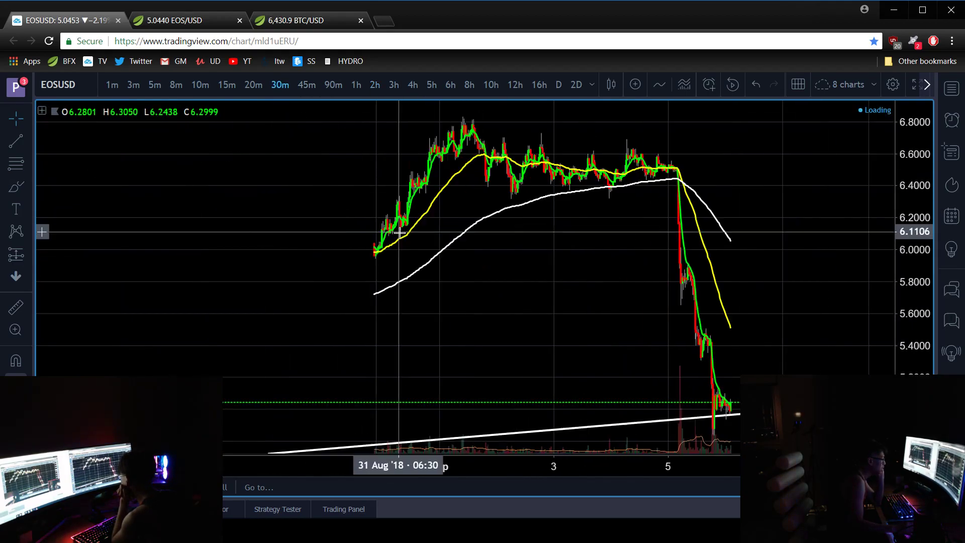
{"action": "scroll", "coordinate": [411, 248], "scroll_direction": "down", "scroll_amount": 3}
{"action": "scroll", "coordinate": [410, 251], "scroll_direction": "down", "scroll_amount": 3}
{"action": "right_click", "coordinate": [403, 247]}
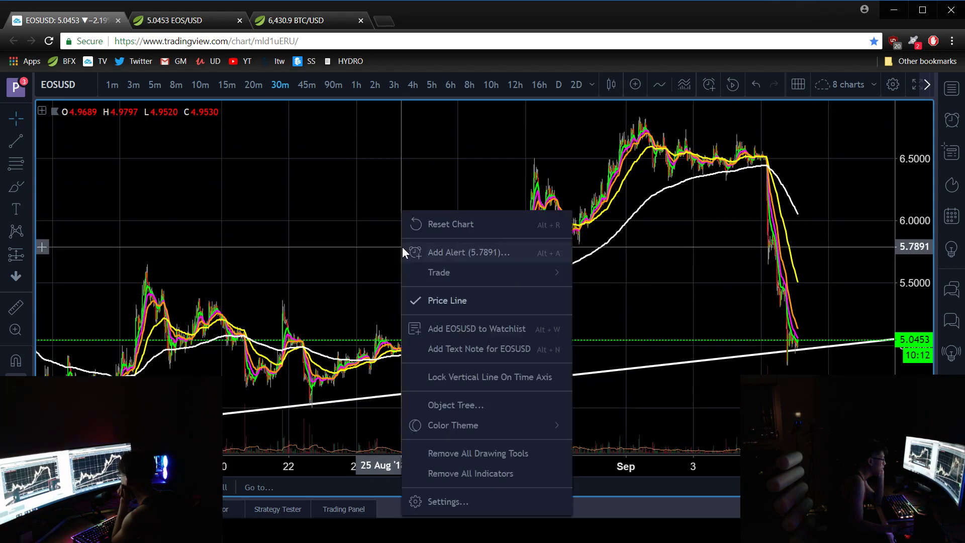
{"action": "scroll", "coordinate": [416, 237], "scroll_direction": "down", "scroll_amount": 4}
{"action": "scroll", "coordinate": [402, 239], "scroll_direction": "down", "scroll_amount": 5}
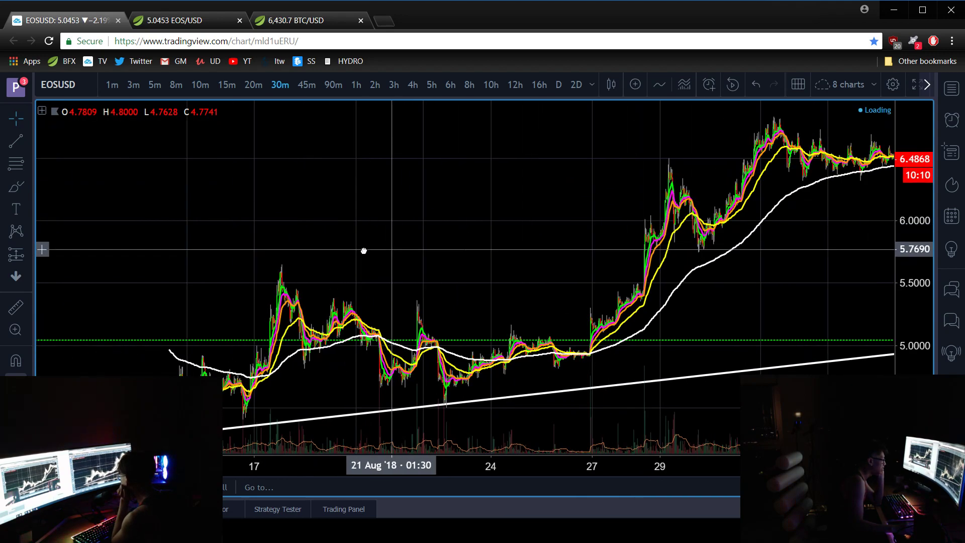
{"action": "left_click_drag", "start_coordinate": [586, 204], "coordinate": [401, 201]}
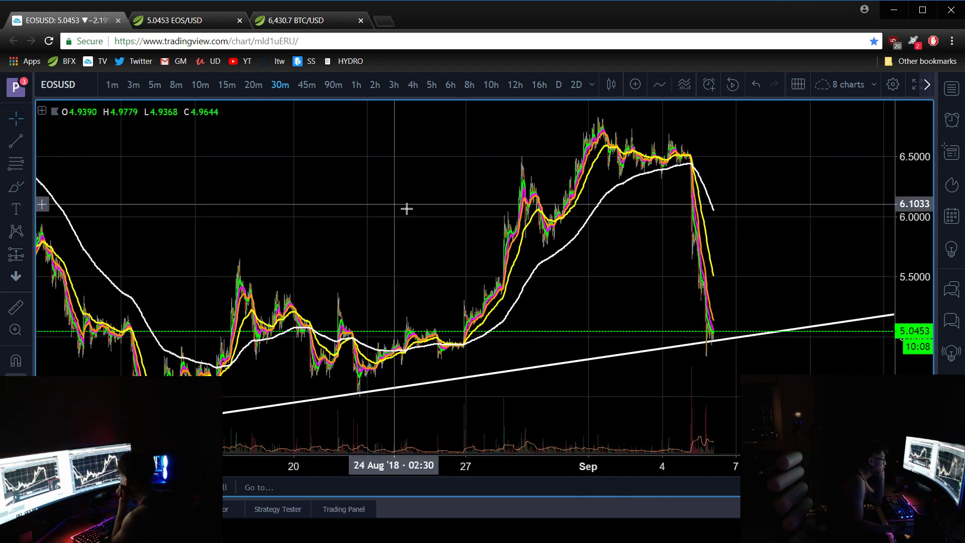
{"action": "left_click_drag", "start_coordinate": [780, 265], "coordinate": [701, 258]}
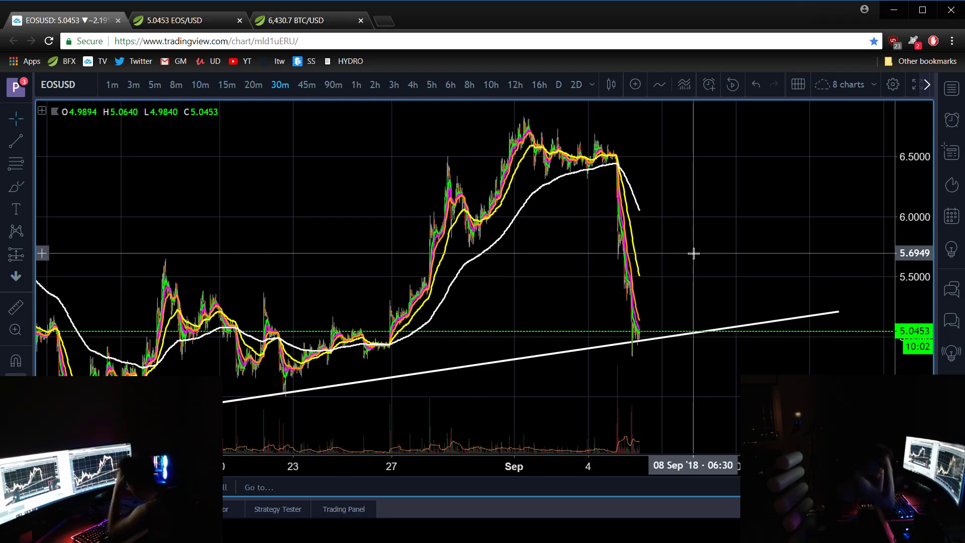
{"action": "scroll", "coordinate": [684, 262], "scroll_direction": "up", "scroll_amount": 5}
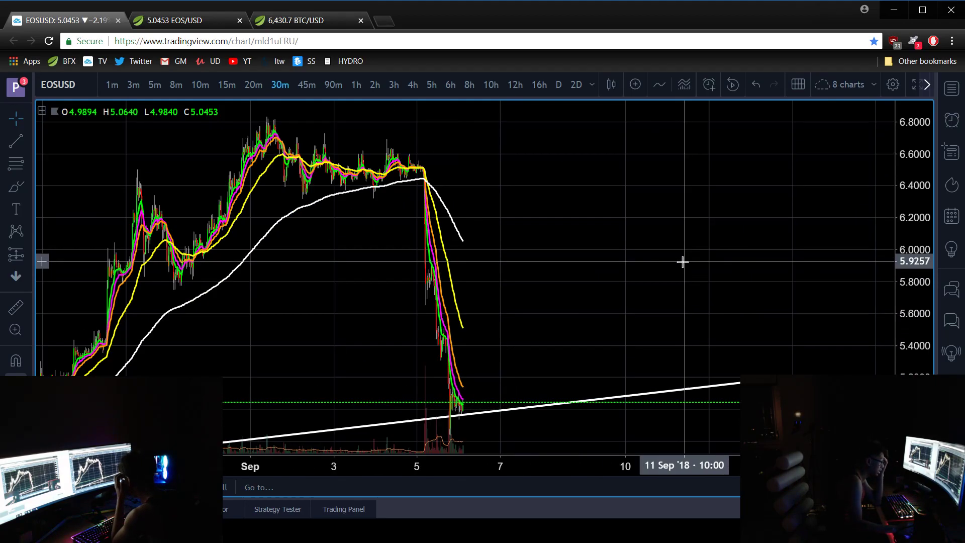
{"action": "right_click", "coordinate": [683, 261]}
{"action": "left_click_drag", "start_coordinate": [541, 248], "coordinate": [719, 255]}
{"action": "scroll", "coordinate": [737, 256], "scroll_direction": "up", "scroll_amount": 5}
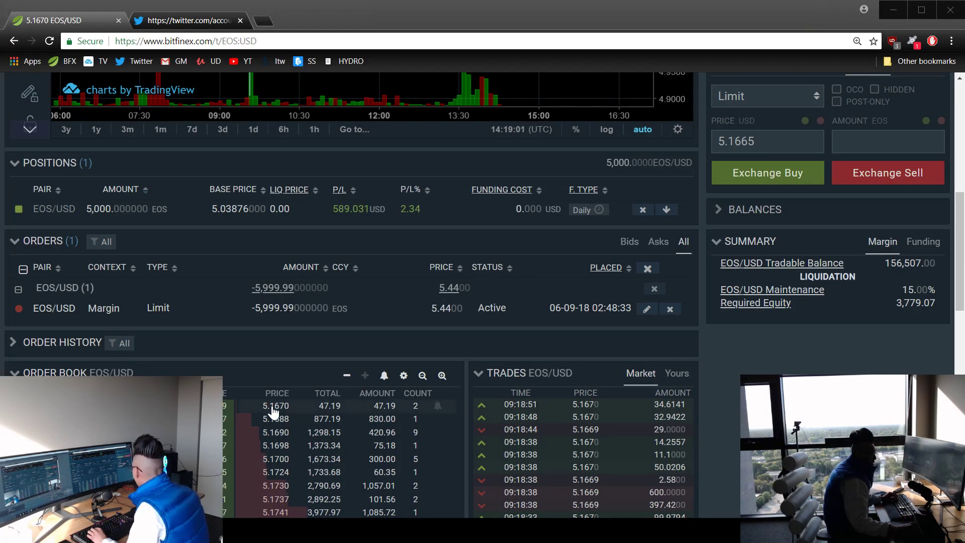
Step: Cancel the old 5.44 EOS limit sell order
{"action": "left_click", "coordinate": [273, 412]}
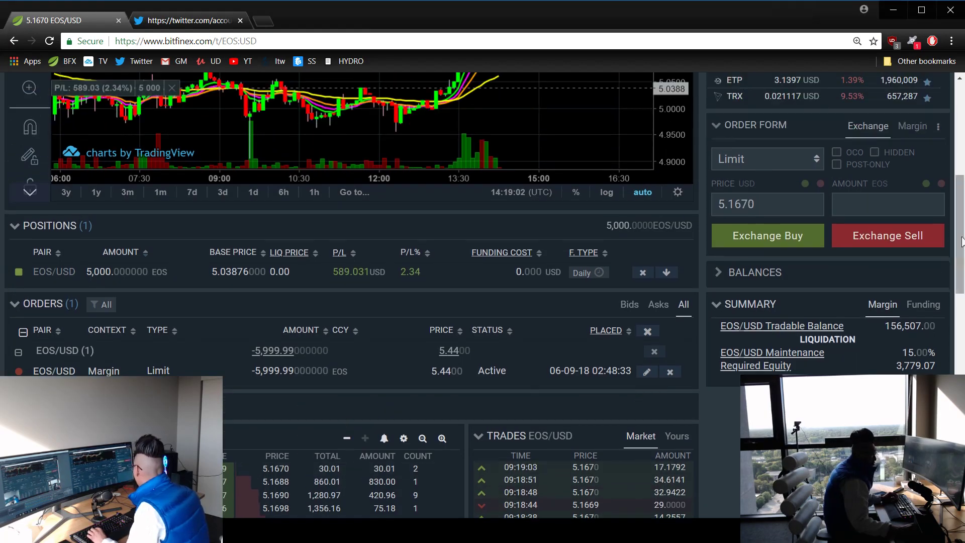
{"action": "scroll", "coordinate": [851, 319], "scroll_direction": "down", "scroll_amount": 1}
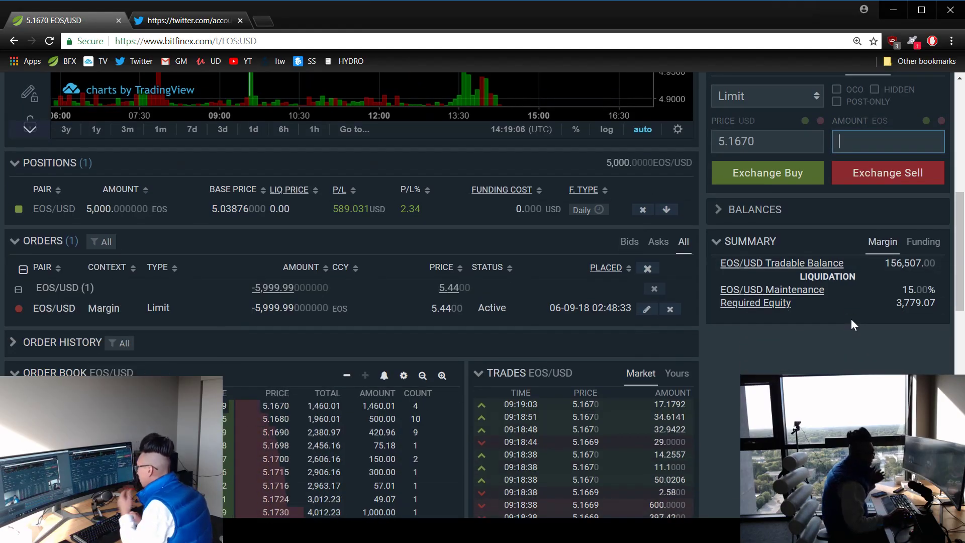
{"action": "left_click", "coordinate": [671, 308]}
Step: Place a 1,000 EOS margin limit sell at 5.1687
{"action": "left_click", "coordinate": [890, 148]}
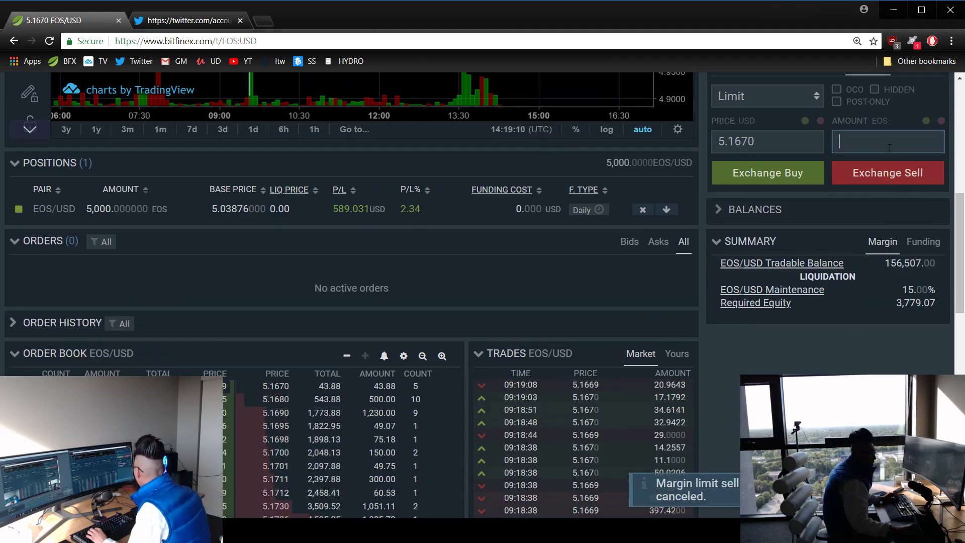
{"action": "type", "text": "1"}
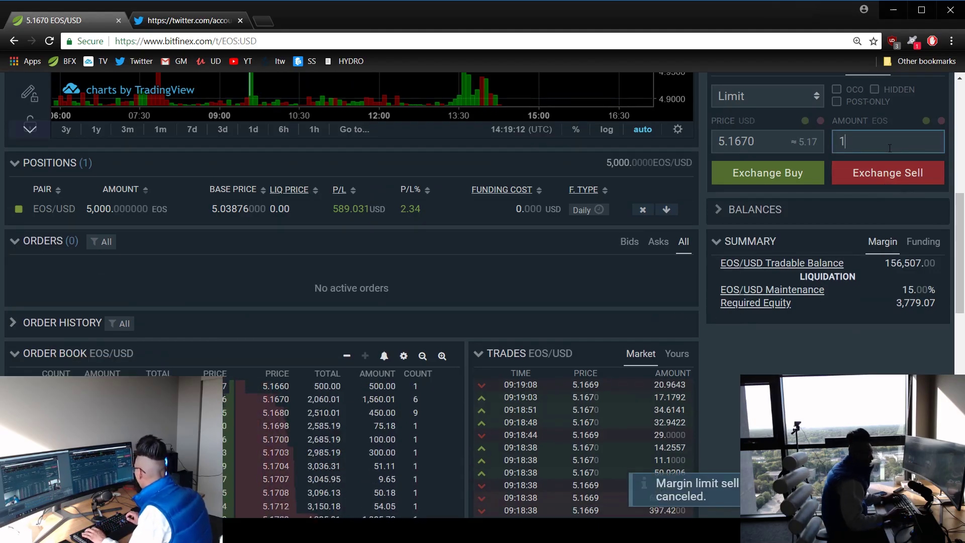
{"action": "left_click", "coordinate": [744, 143]}
{"action": "key", "text": "Delete"}
{"action": "key", "text": "Delete"}
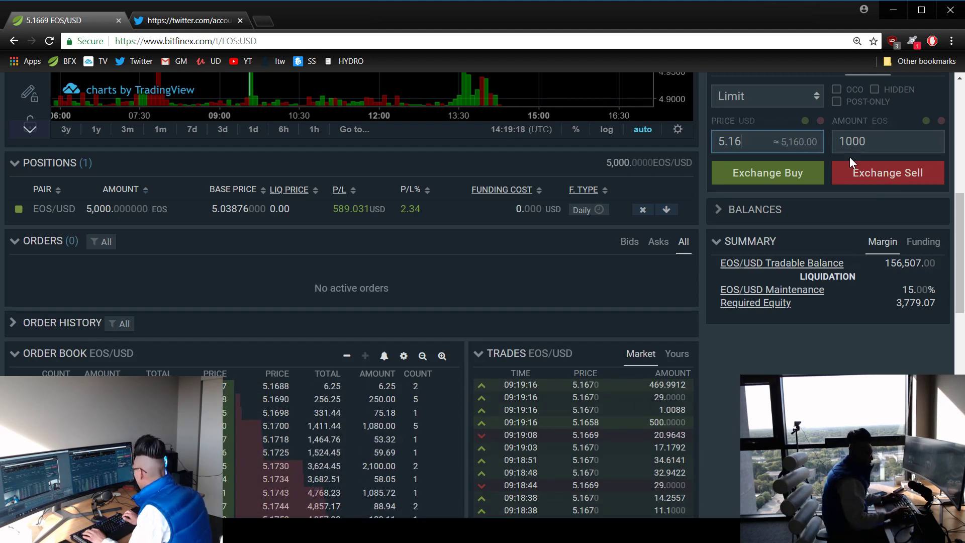
{"action": "type", "text": "87"}
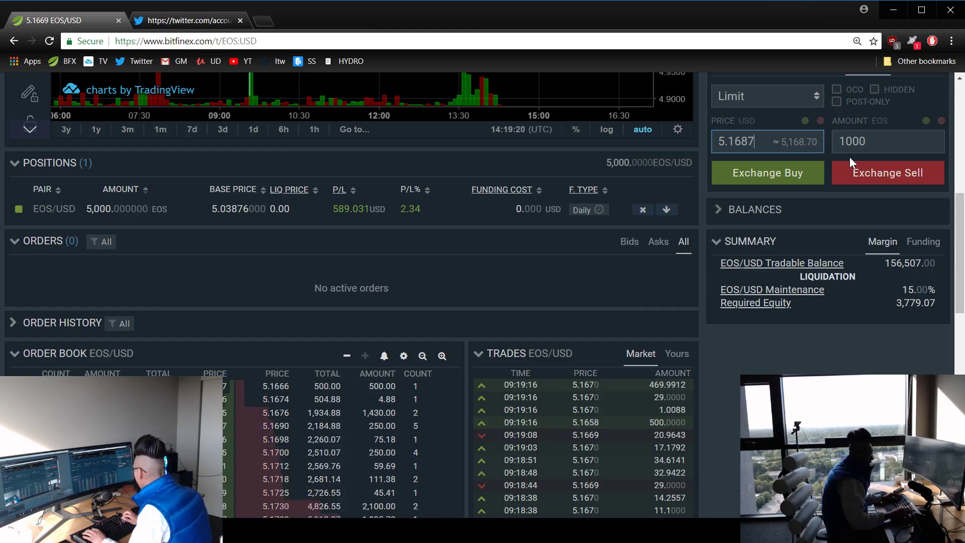
{"action": "left_click", "coordinate": [869, 172]}
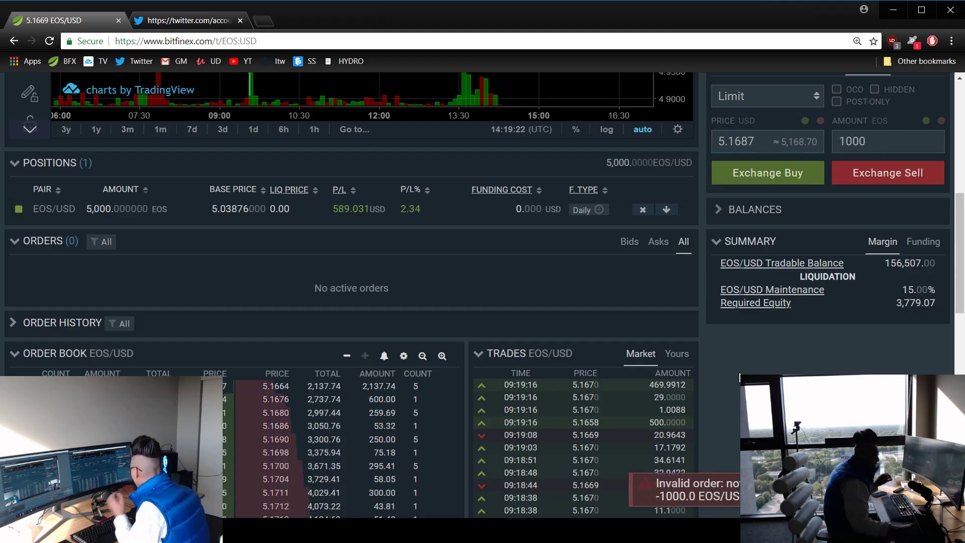
{"action": "scroll", "coordinate": [816, 352], "scroll_direction": "up", "scroll_amount": 2}
{"action": "left_click", "coordinate": [912, 107]}
{"action": "left_click", "coordinate": [888, 229]}
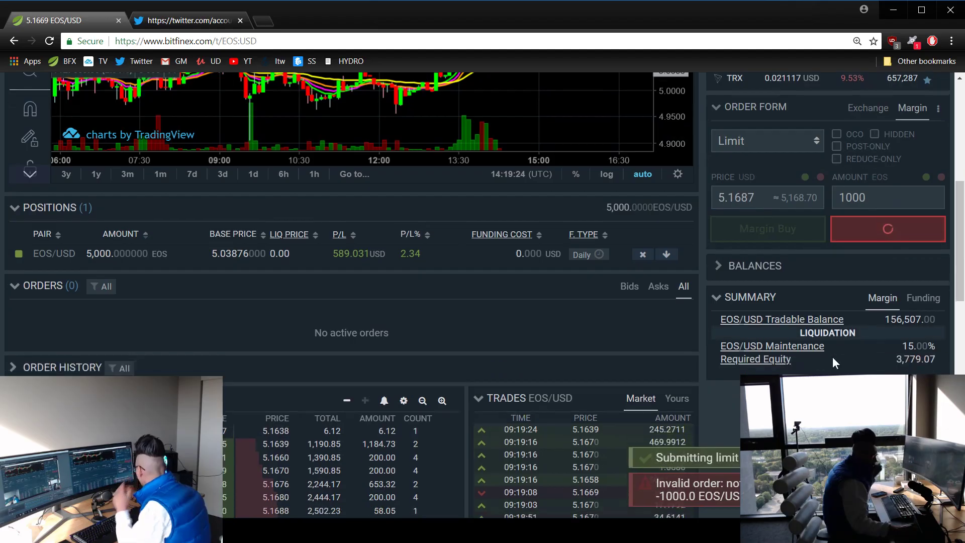
{"action": "scroll", "coordinate": [819, 332], "scroll_direction": "down", "scroll_amount": 3}
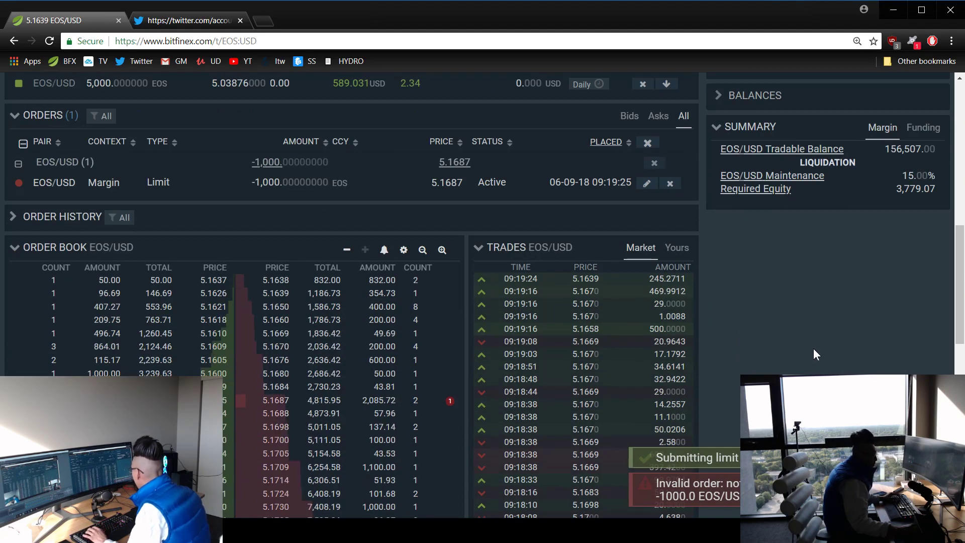
{"action": "scroll", "coordinate": [813, 349], "scroll_direction": "up", "scroll_amount": 6}
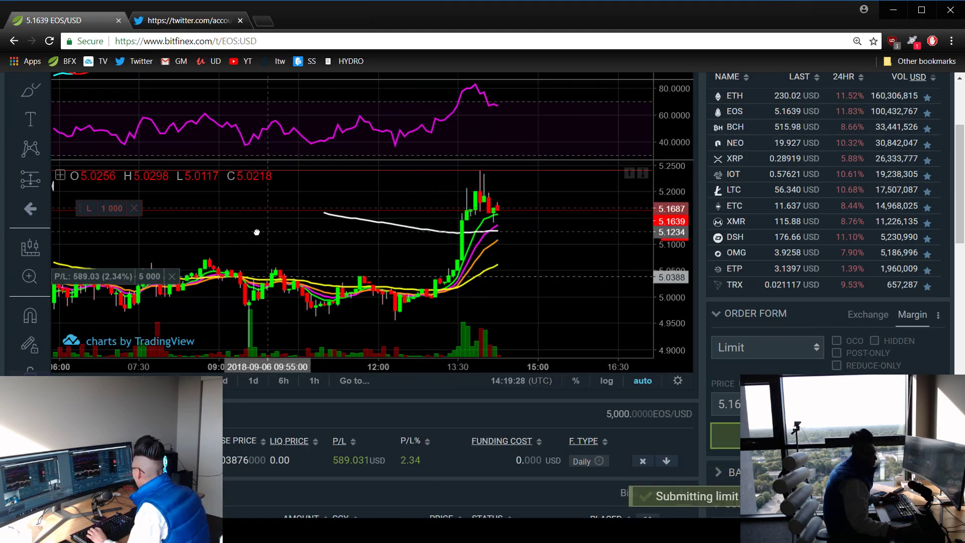
{"action": "scroll", "coordinate": [257, 233], "scroll_direction": "up", "scroll_amount": 3}
Step: Switch the Bitfinex chart to 15-minute bars and enlarge its price pane
{"action": "left_click", "coordinate": [68, 155]}
{"action": "left_click", "coordinate": [108, 224]}
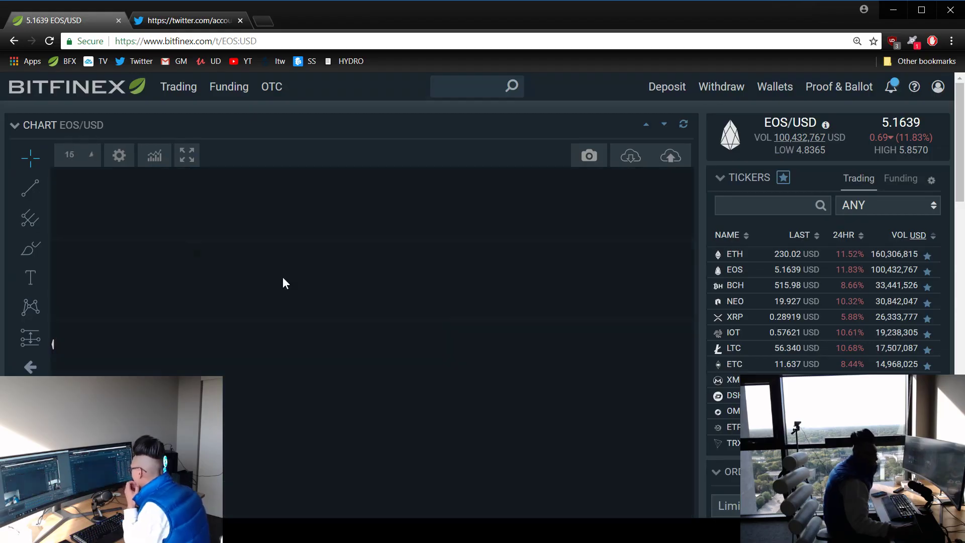
{"action": "right_click", "coordinate": [428, 424]}
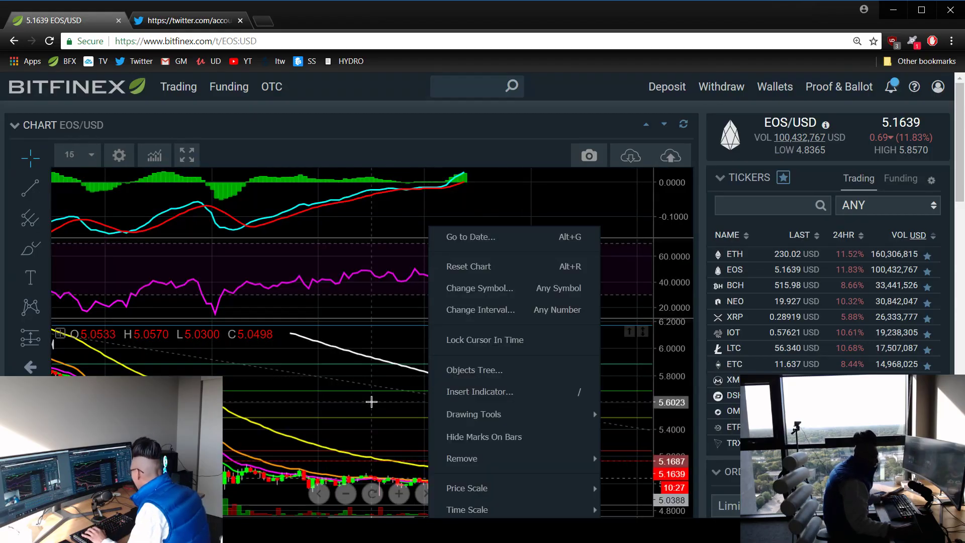
{"action": "double_click", "coordinate": [371, 402]}
{"action": "scroll", "coordinate": [493, 406], "scroll_direction": "up", "scroll_amount": 3}
{"action": "right_click", "coordinate": [483, 424]}
{"action": "left_click", "coordinate": [442, 428]}
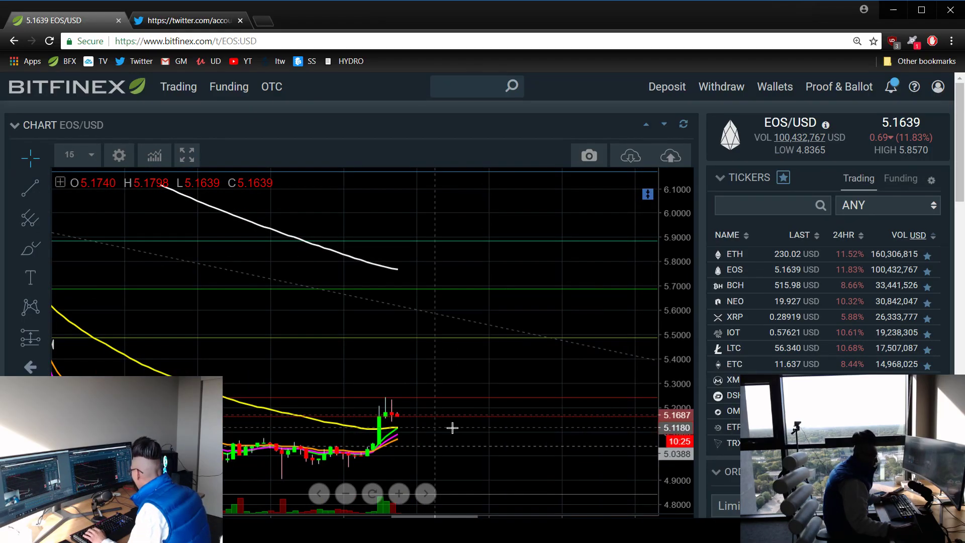
{"action": "scroll", "coordinate": [453, 428], "scroll_direction": "down", "scroll_amount": 10}
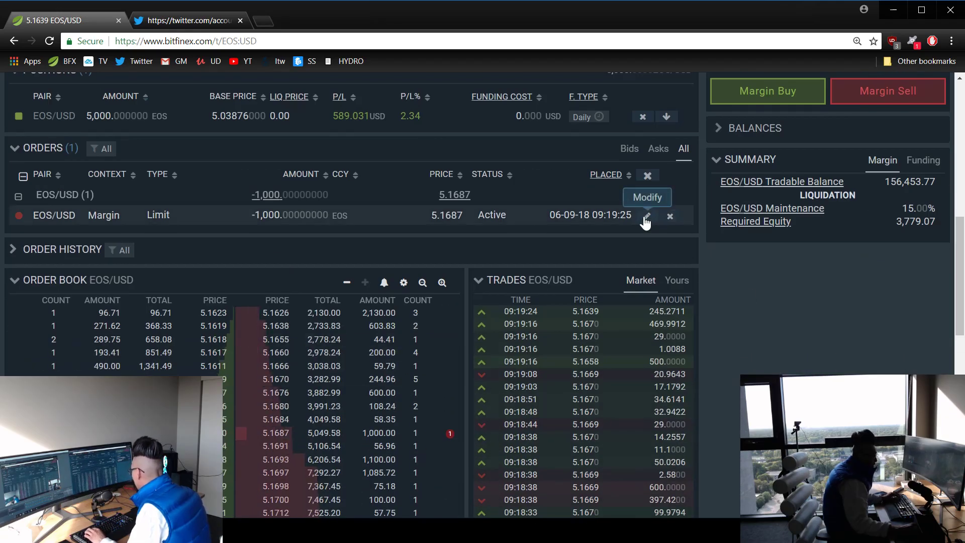
Step: Reprice the active 1,000 EOS sell order to 5.1623
{"action": "left_click", "coordinate": [647, 216]}
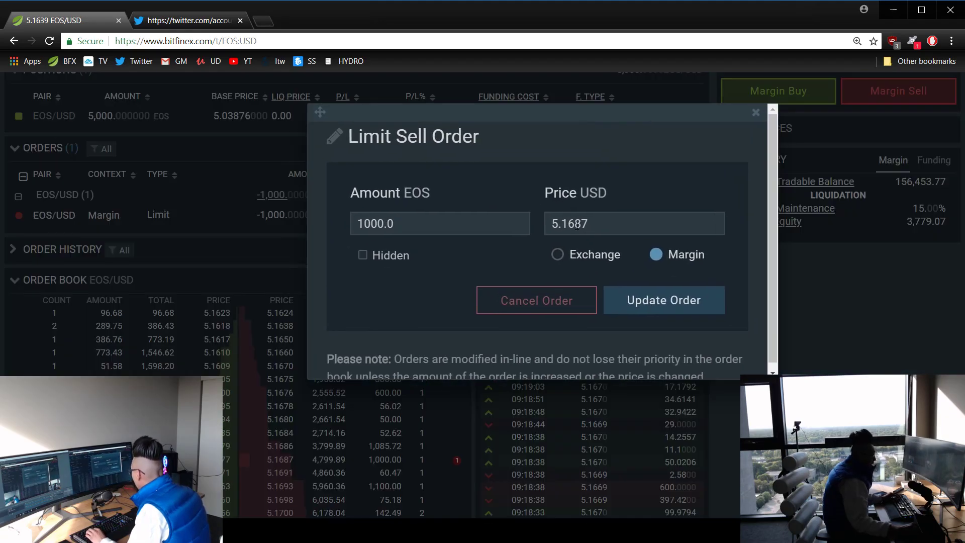
{"action": "left_click_drag", "start_coordinate": [578, 224], "coordinate": [665, 239]}
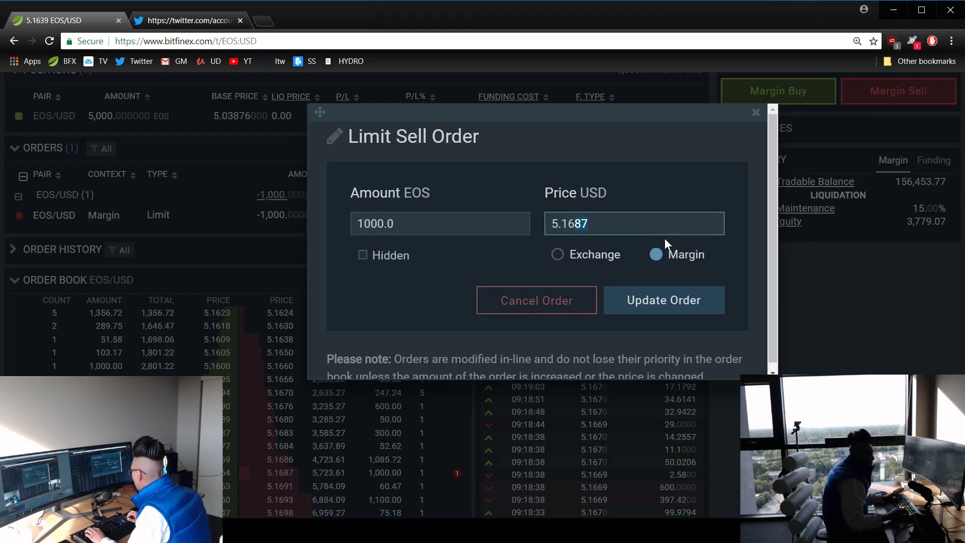
{"action": "type", "text": "23"}
{"action": "key", "text": "Return"}
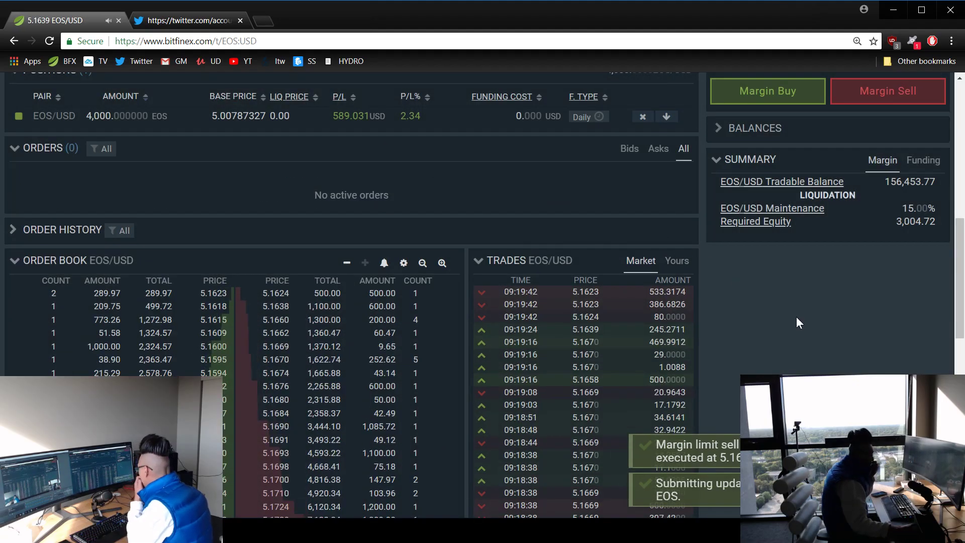
Step: Place a 1,000 EOS margin limit sell at 5.1624, accepting the below-ticker warning
{"action": "scroll", "coordinate": [790, 315], "scroll_direction": "up", "scroll_amount": 1}
{"action": "left_click", "coordinate": [358, 360]}
{"action": "scroll", "coordinate": [347, 361], "scroll_direction": "up", "scroll_amount": 2}
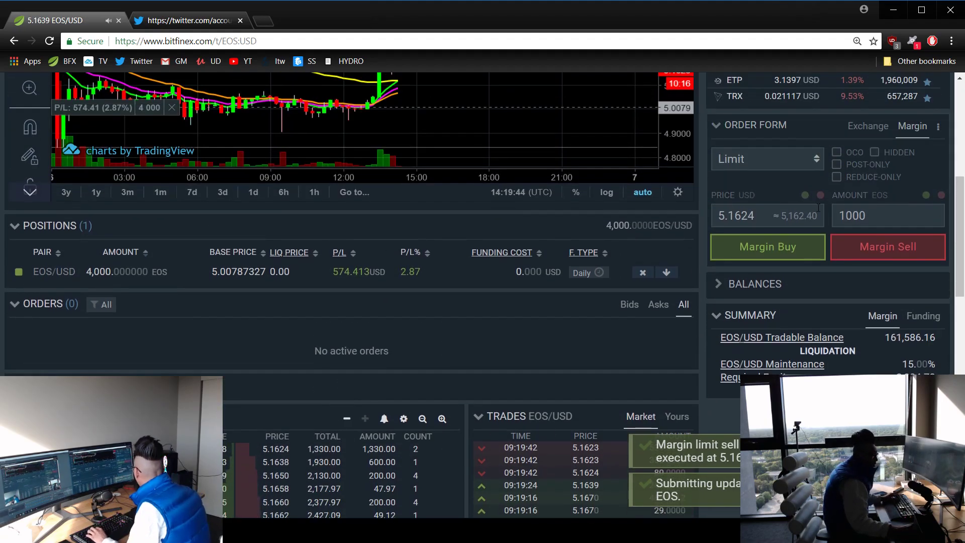
{"action": "left_click", "coordinate": [875, 254]}
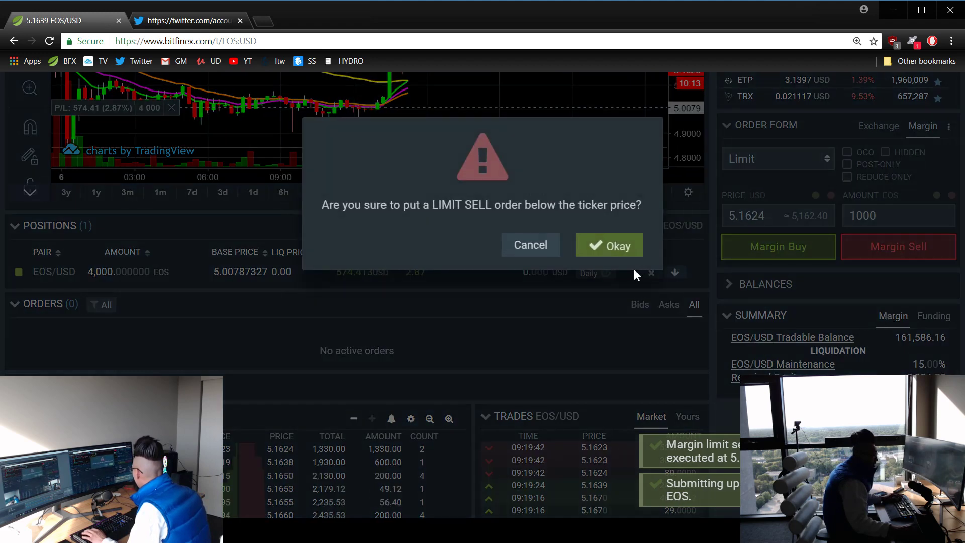
{"action": "left_click", "coordinate": [611, 248]}
Step: Open the edit window for the 5.1624 limit sell order
{"action": "scroll", "coordinate": [800, 300], "scroll_direction": "down", "scroll_amount": 1}
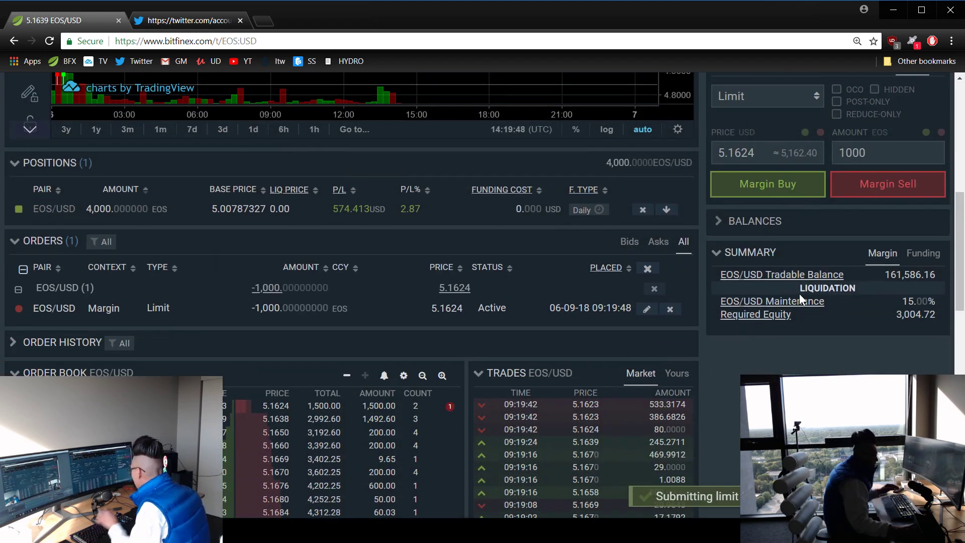
{"action": "mouse_move", "coordinate": [799, 294]}
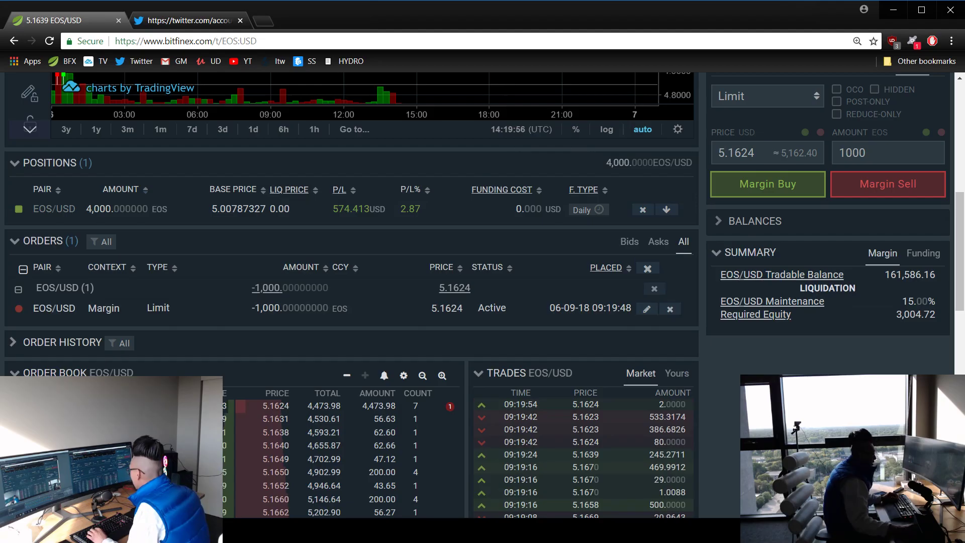
{"action": "scroll", "coordinate": [668, 381], "scroll_direction": "up", "scroll_amount": 1}
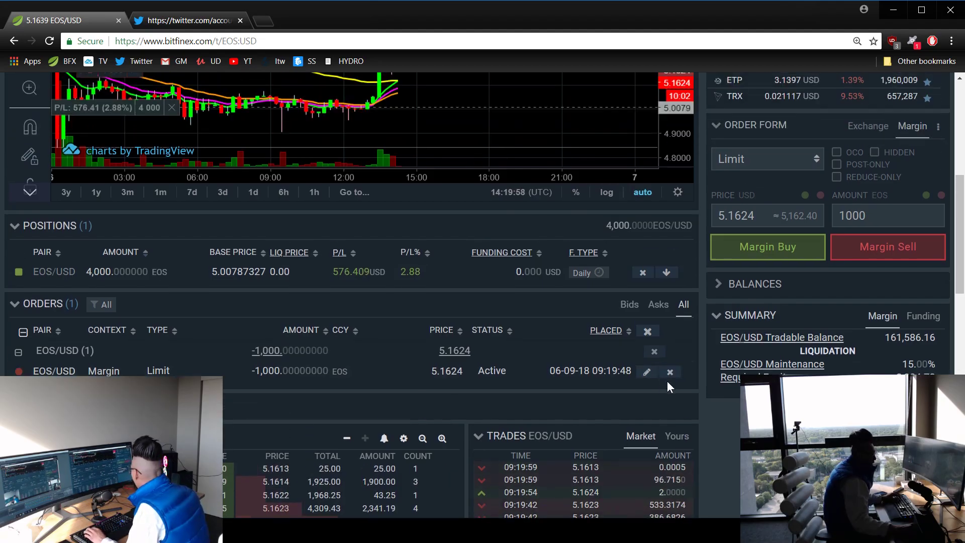
{"action": "left_click", "coordinate": [645, 371]}
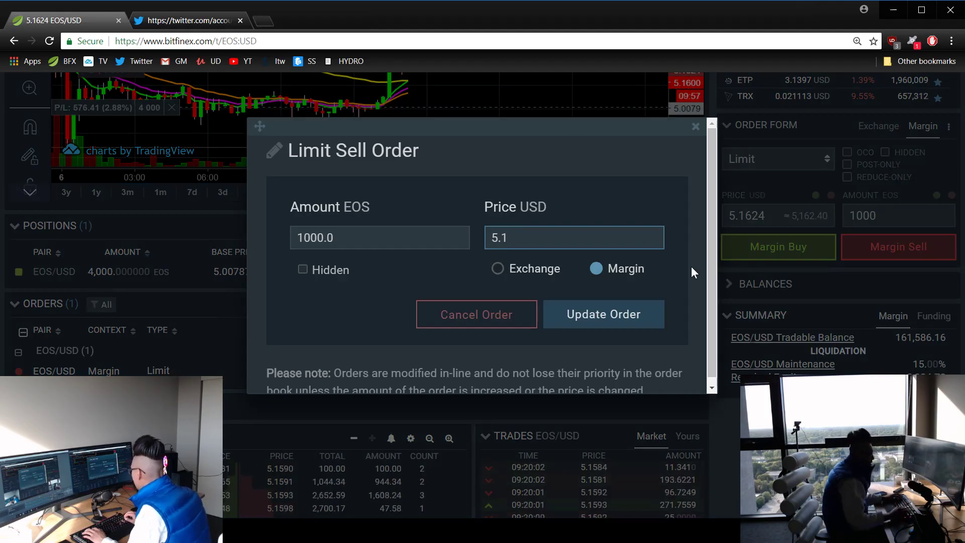
Step: Reprice the 1,000 EOS limit sell to 5.1569 and submit it
{"action": "type", "text": "69"}
{"action": "key", "text": "Return"}
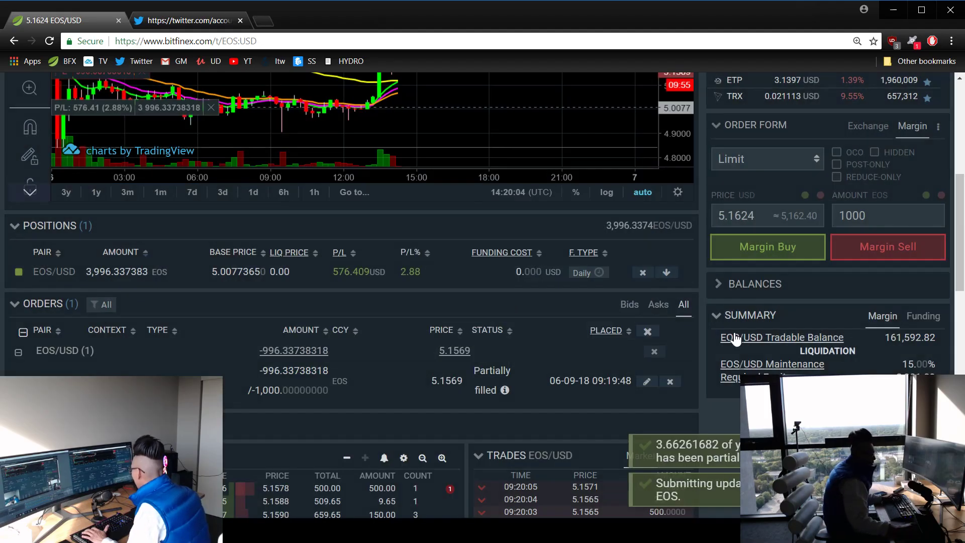
{"action": "scroll", "coordinate": [758, 348], "scroll_direction": "down", "scroll_amount": 4}
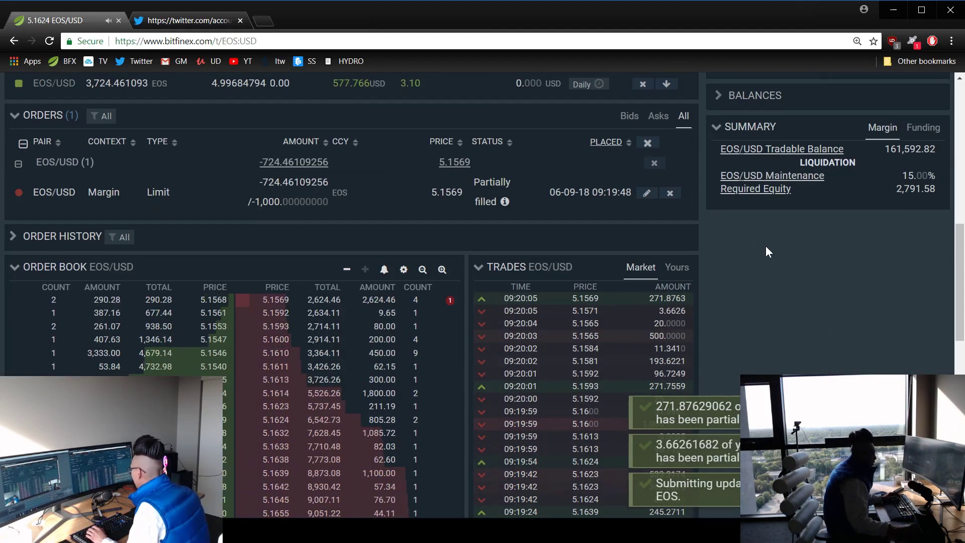
{"action": "scroll", "coordinate": [758, 276], "scroll_direction": "up", "scroll_amount": 1}
{"action": "scroll", "coordinate": [759, 280], "scroll_direction": "up", "scroll_amount": 2}
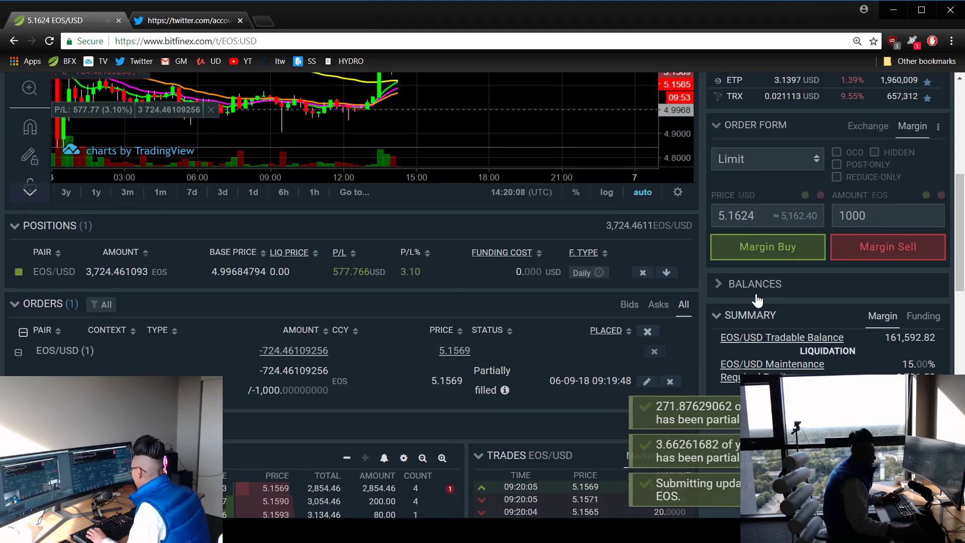
{"action": "scroll", "coordinate": [758, 301], "scroll_direction": "up", "scroll_amount": 4}
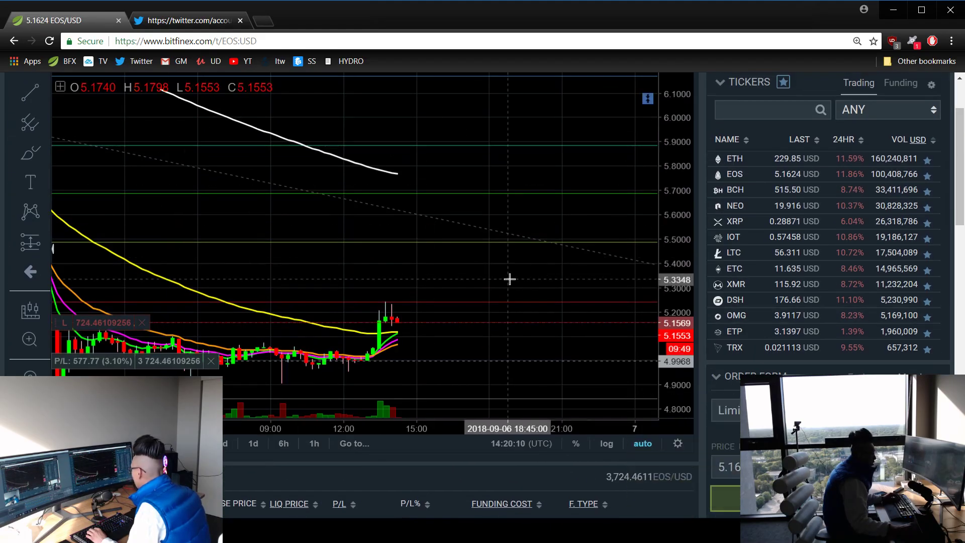
{"action": "scroll", "coordinate": [510, 279], "scroll_direction": "up", "scroll_amount": 2}
Step: Switch the chart to 1-hour candles, then to 3-hour candles
{"action": "left_click", "coordinate": [88, 155]}
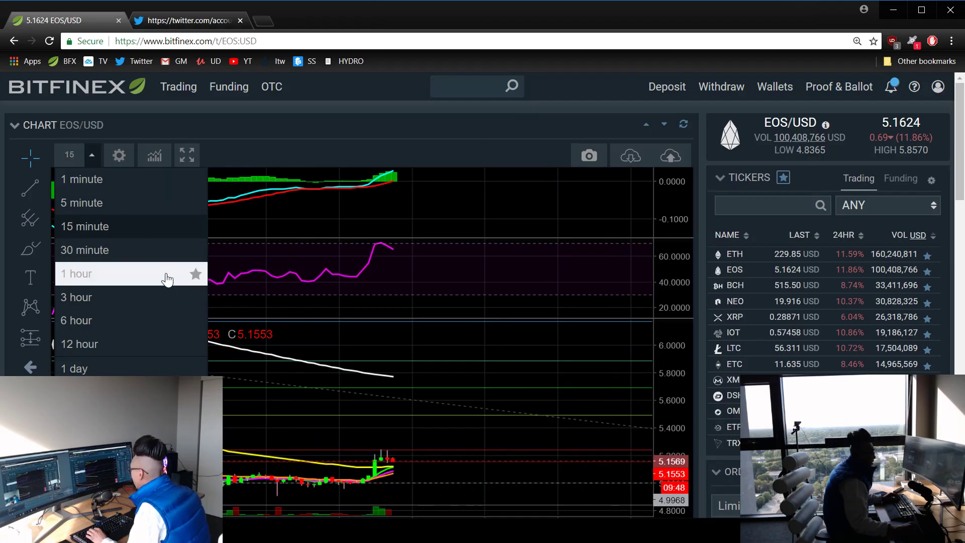
{"action": "left_click", "coordinate": [167, 279]}
{"action": "left_click", "coordinate": [91, 155]}
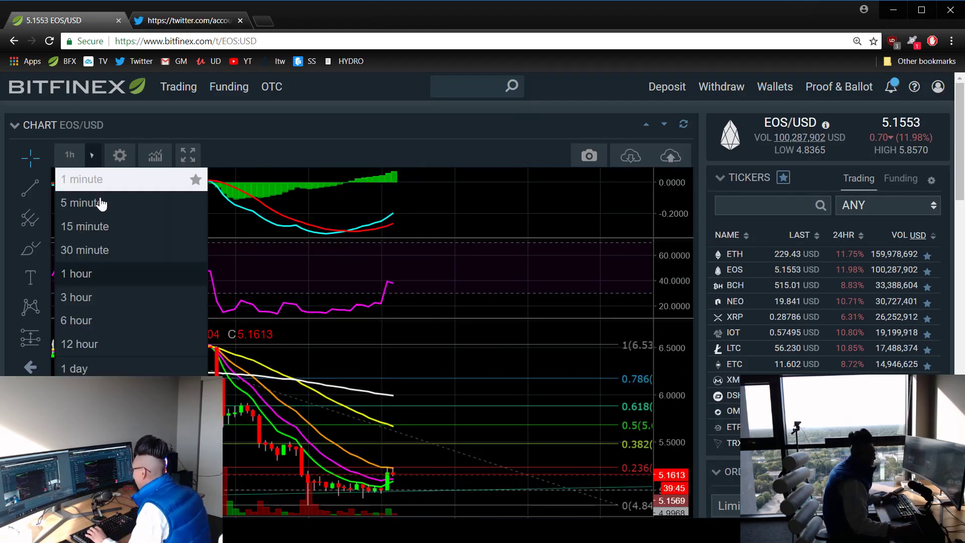
{"action": "left_click", "coordinate": [100, 297]}
{"action": "right_click", "coordinate": [433, 345]}
{"action": "left_click", "coordinate": [417, 339]}
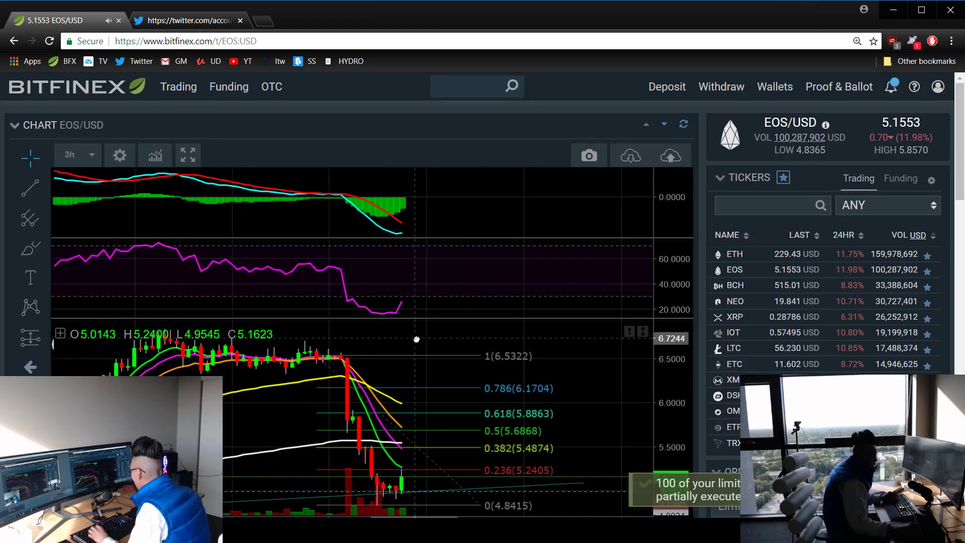
Step: Return to the order form and fill the price with 5.1550 from the book
{"action": "scroll", "coordinate": [496, 446], "scroll_direction": "down", "scroll_amount": 5}
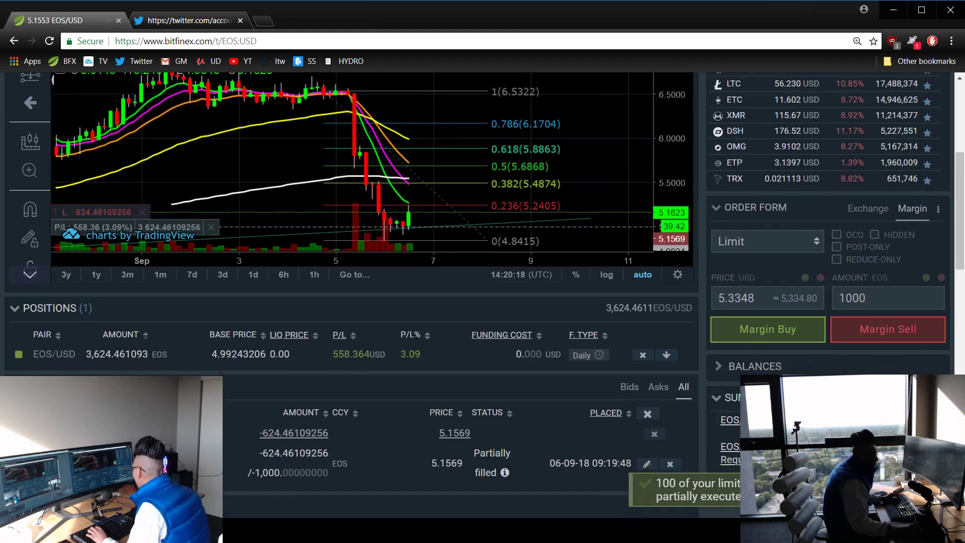
{"action": "scroll", "coordinate": [485, 318], "scroll_direction": "down", "scroll_amount": 3}
{"action": "scroll", "coordinate": [485, 318], "scroll_direction": "down", "scroll_amount": 2}
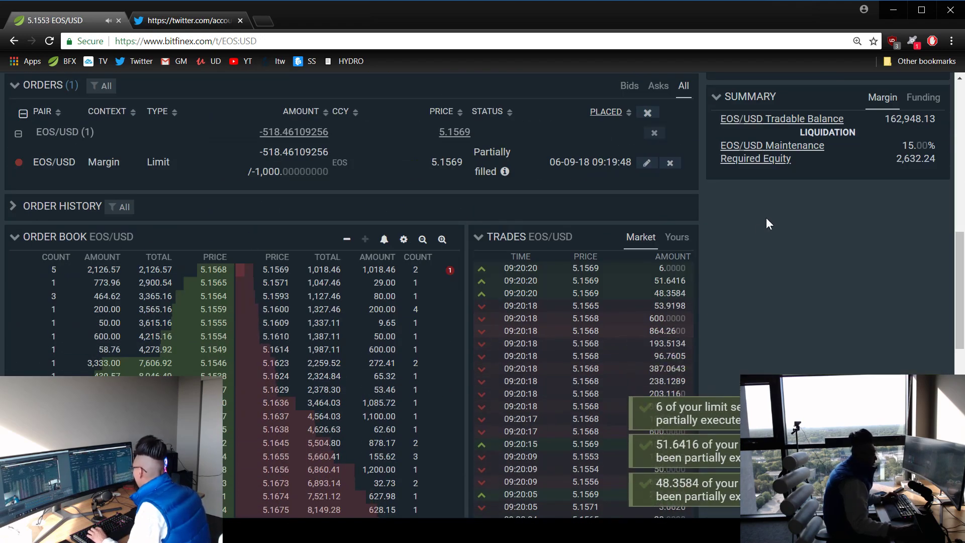
{"action": "scroll", "coordinate": [775, 241], "scroll_direction": "up", "scroll_amount": 1}
{"action": "right_click", "coordinate": [782, 290]}
{"action": "left_click", "coordinate": [746, 312]}
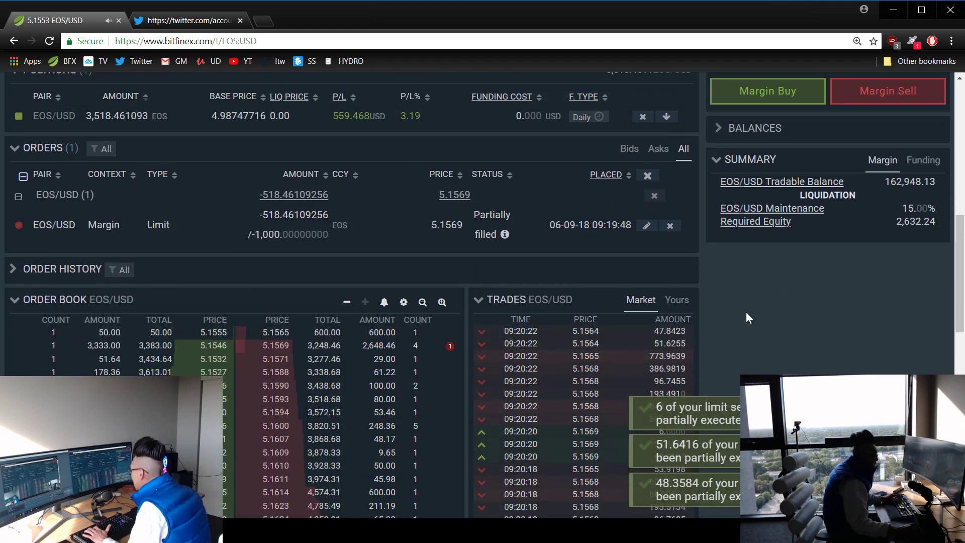
{"action": "scroll", "coordinate": [748, 312], "scroll_direction": "up", "scroll_amount": 1}
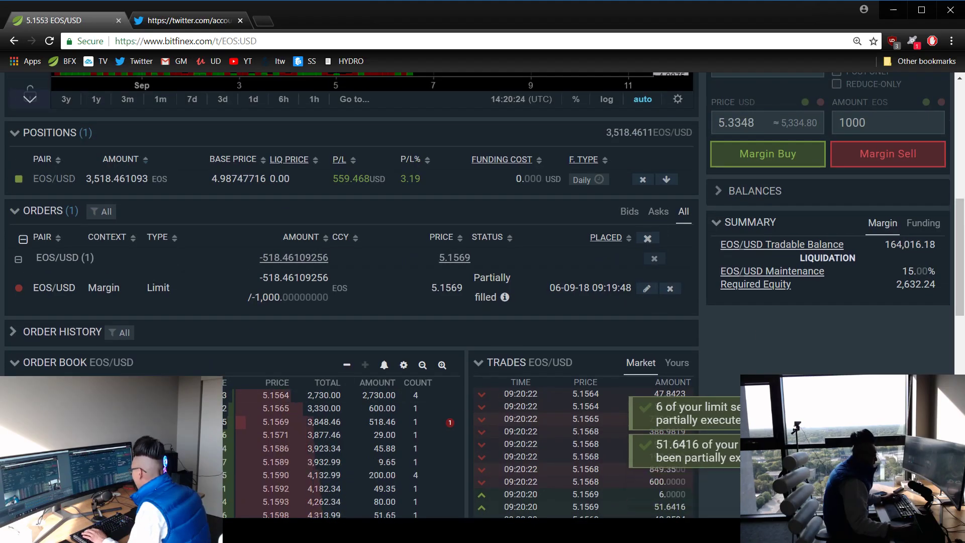
{"action": "scroll", "coordinate": [748, 312], "scroll_direction": "up", "scroll_amount": 3}
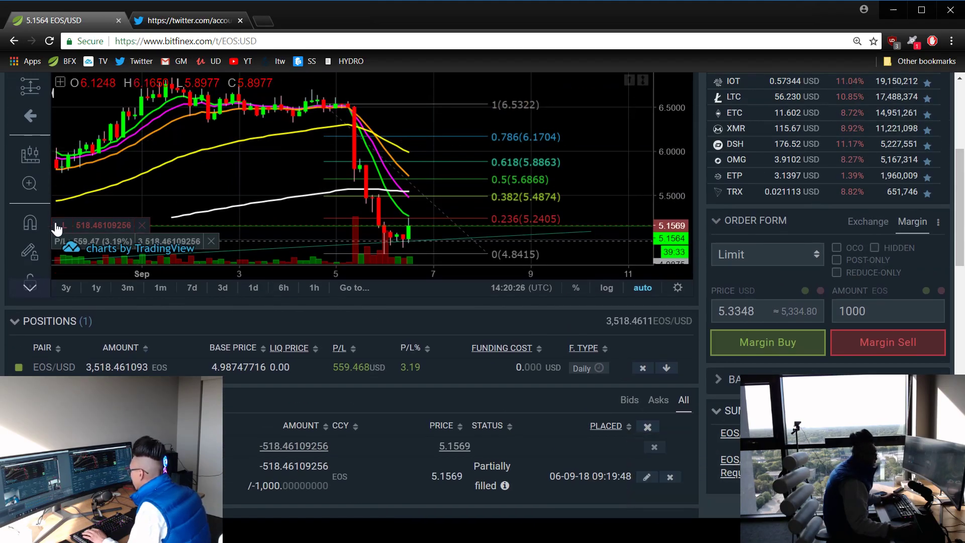
{"action": "left_click_drag", "start_coordinate": [54, 226], "coordinate": [60, 245]}
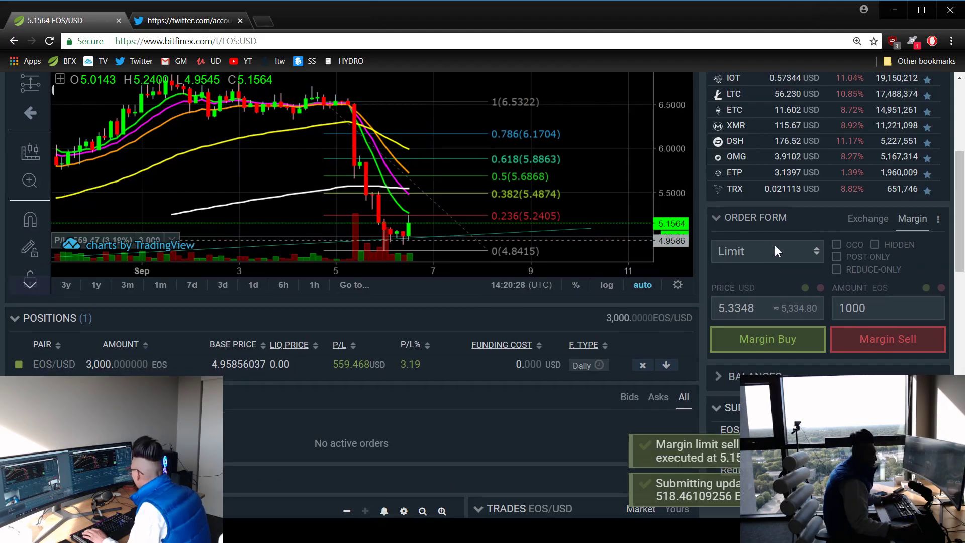
{"action": "scroll", "coordinate": [845, 224], "scroll_direction": "down", "scroll_amount": 2}
{"action": "left_click", "coordinate": [324, 421]}
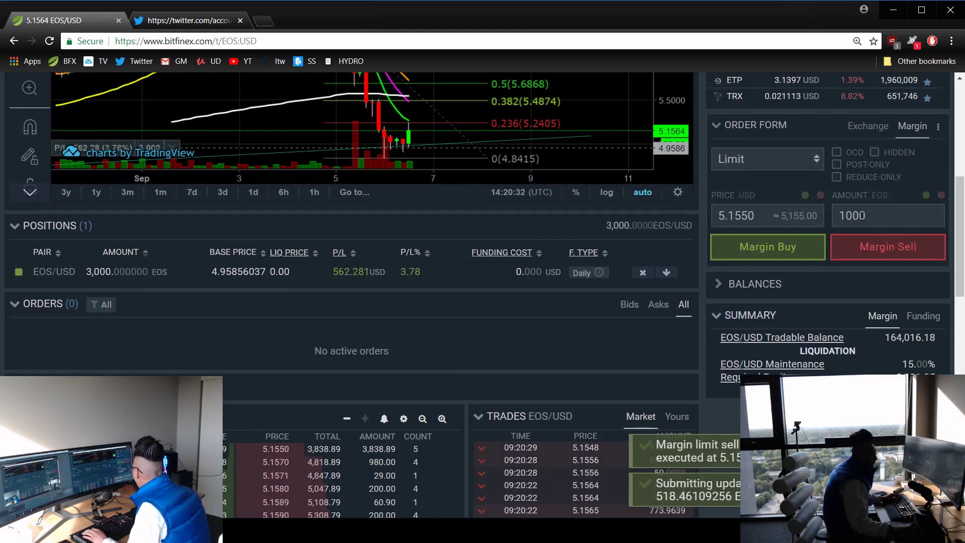
Step: Market-sell 2,999 EOS on margin, then close the remaining EOS/USD position
{"action": "type", "text": "2999"}
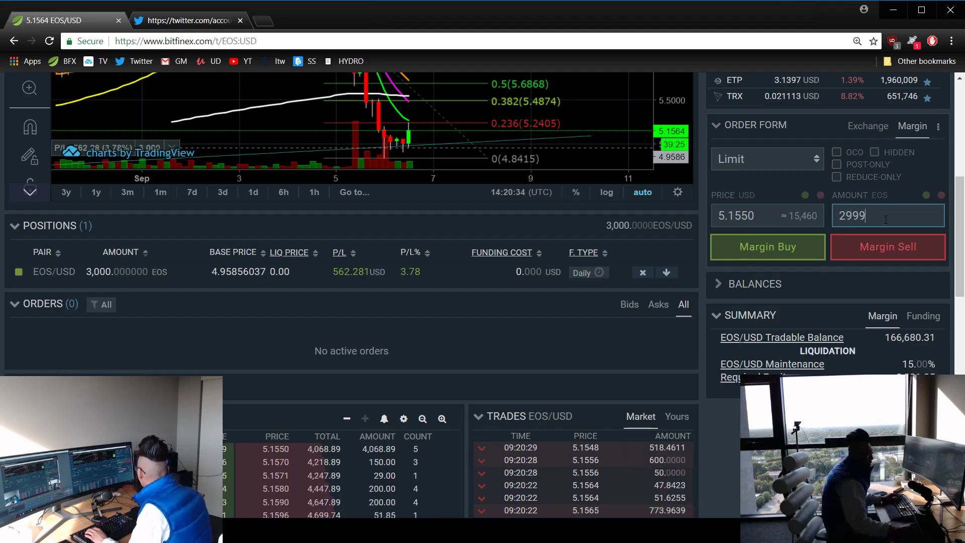
{"action": "left_click", "coordinate": [770, 162]}
{"action": "left_click", "coordinate": [761, 192]}
{"action": "left_click", "coordinate": [855, 238]}
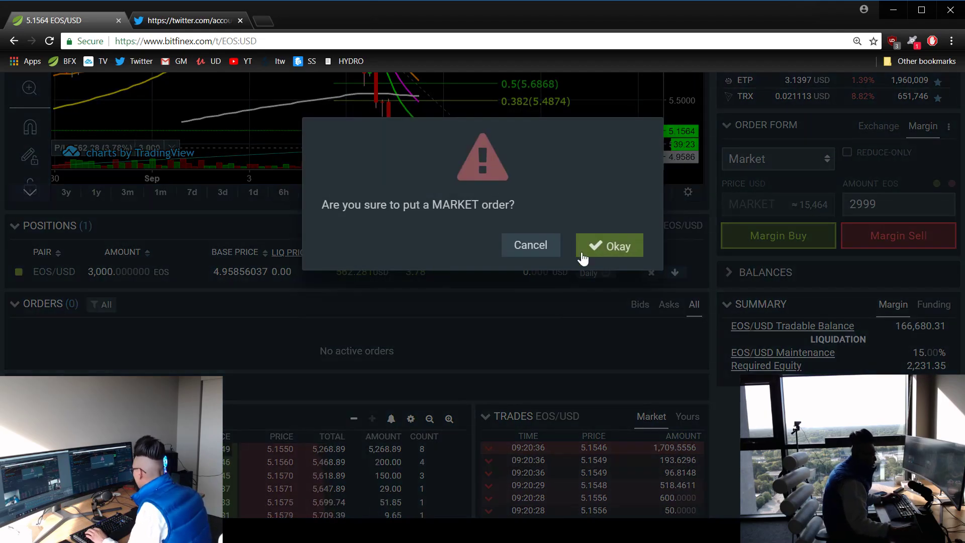
{"action": "key", "text": "Return"}
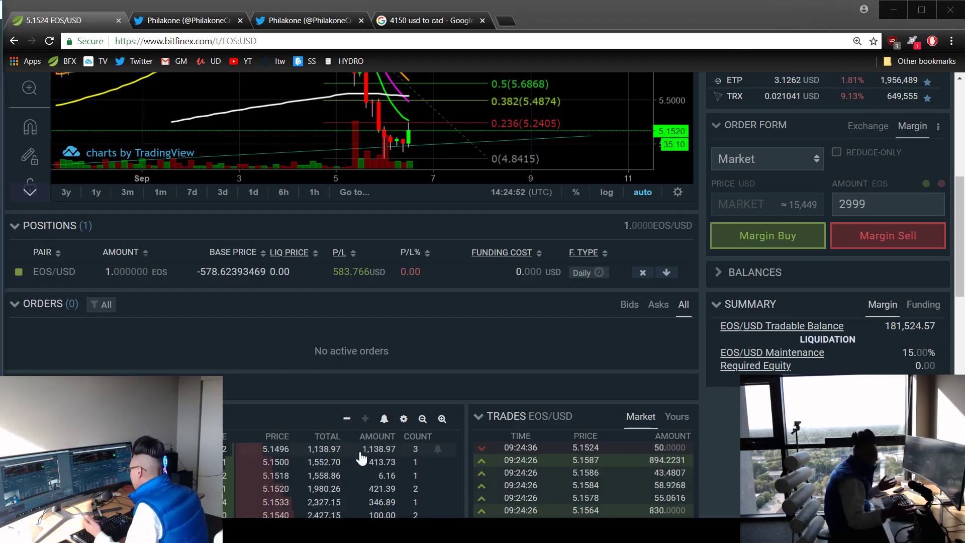
{"action": "left_click", "coordinate": [643, 273]}
{"action": "left_click", "coordinate": [609, 231]}
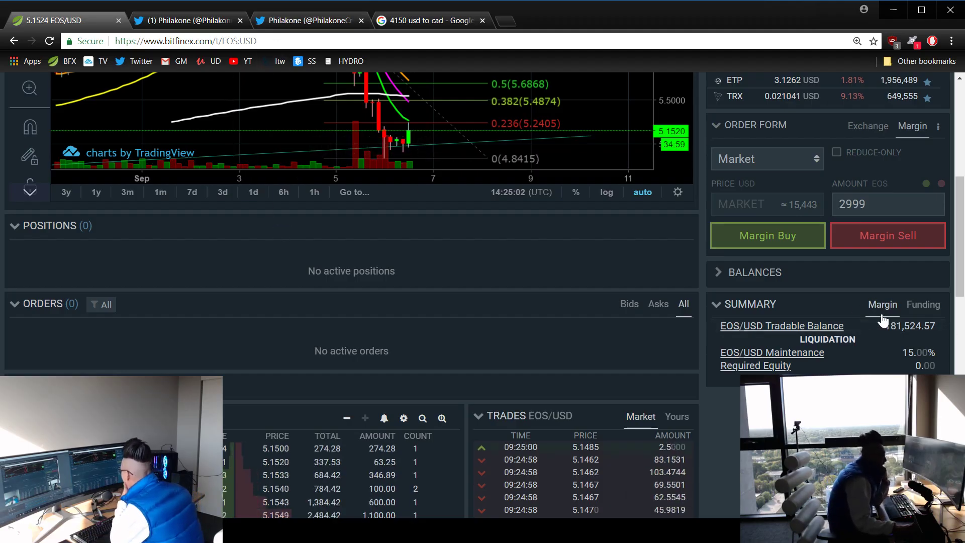
Step: Reload the Twitter profile and scroll to the tweet reporting up ~$600 USD by 9 AM
{"action": "left_click", "coordinate": [185, 23]}
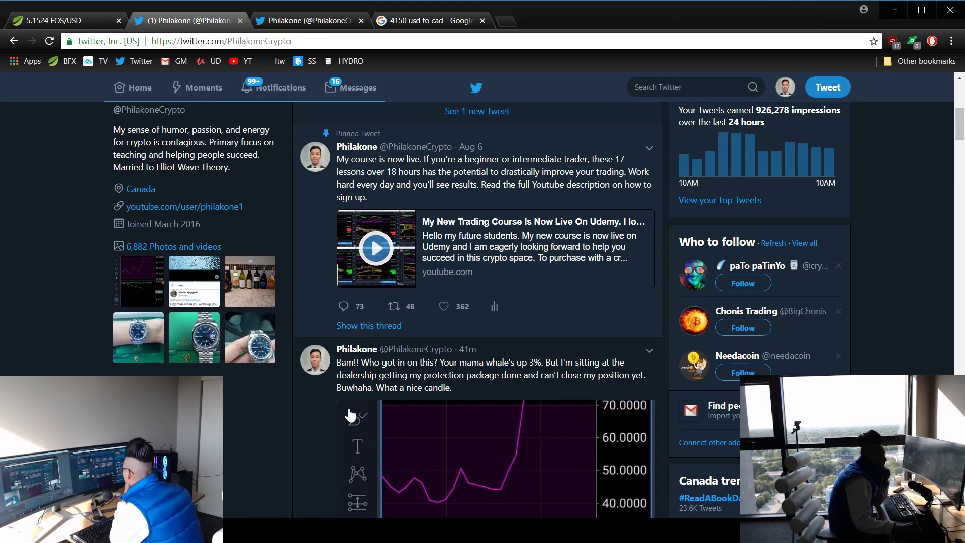
{"action": "right_click", "coordinate": [350, 410]}
{"action": "left_click", "coordinate": [258, 258]}
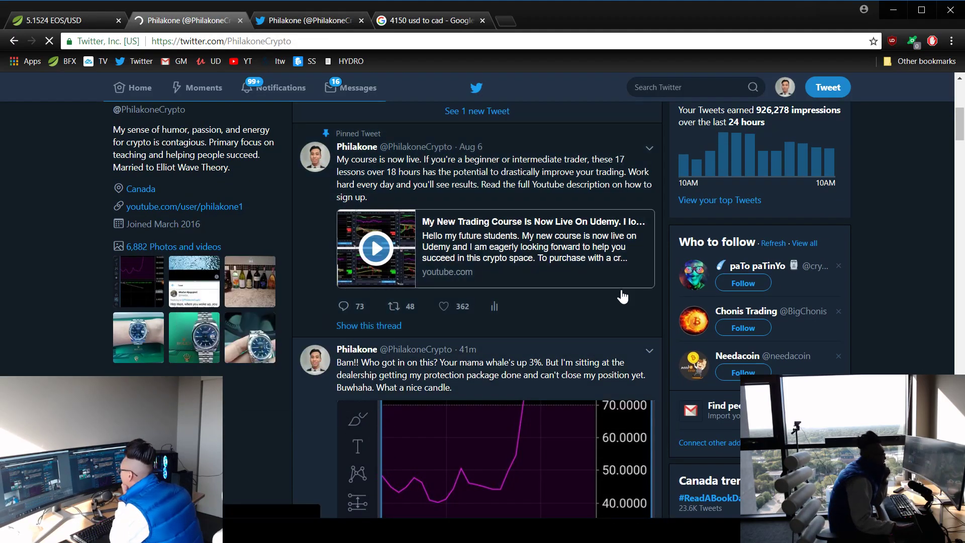
{"action": "scroll", "coordinate": [618, 297], "scroll_direction": "down", "scroll_amount": 3}
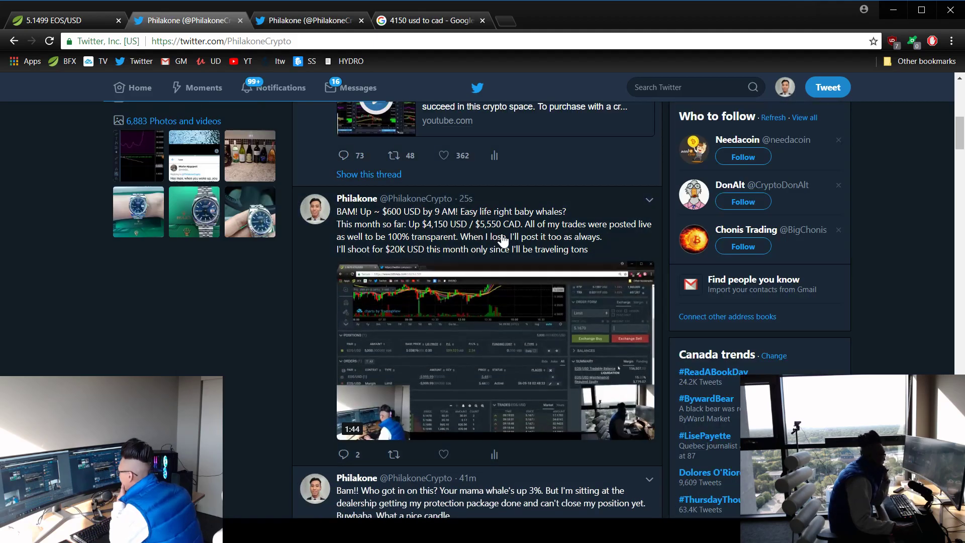
{"action": "left_click", "coordinate": [913, 530]}
{"action": "left_click", "coordinate": [913, 530]}
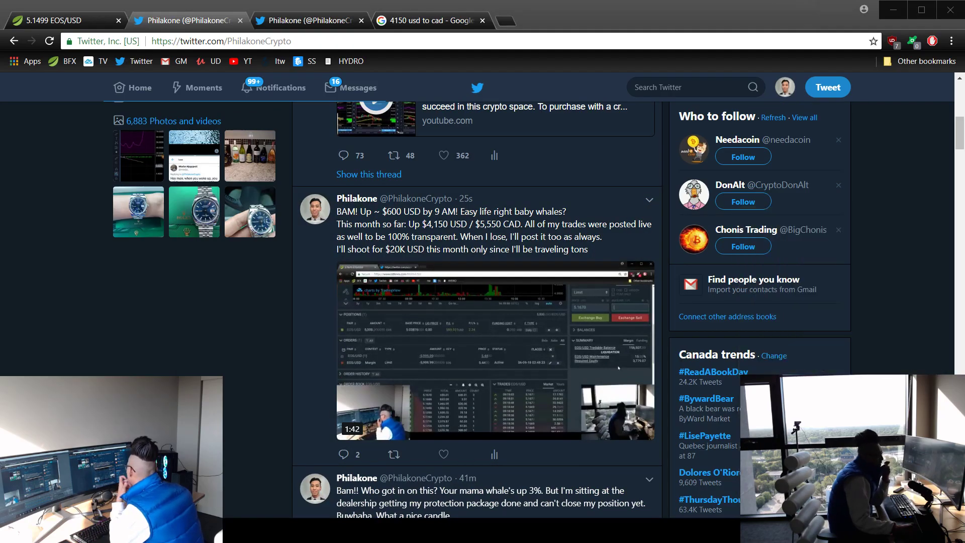